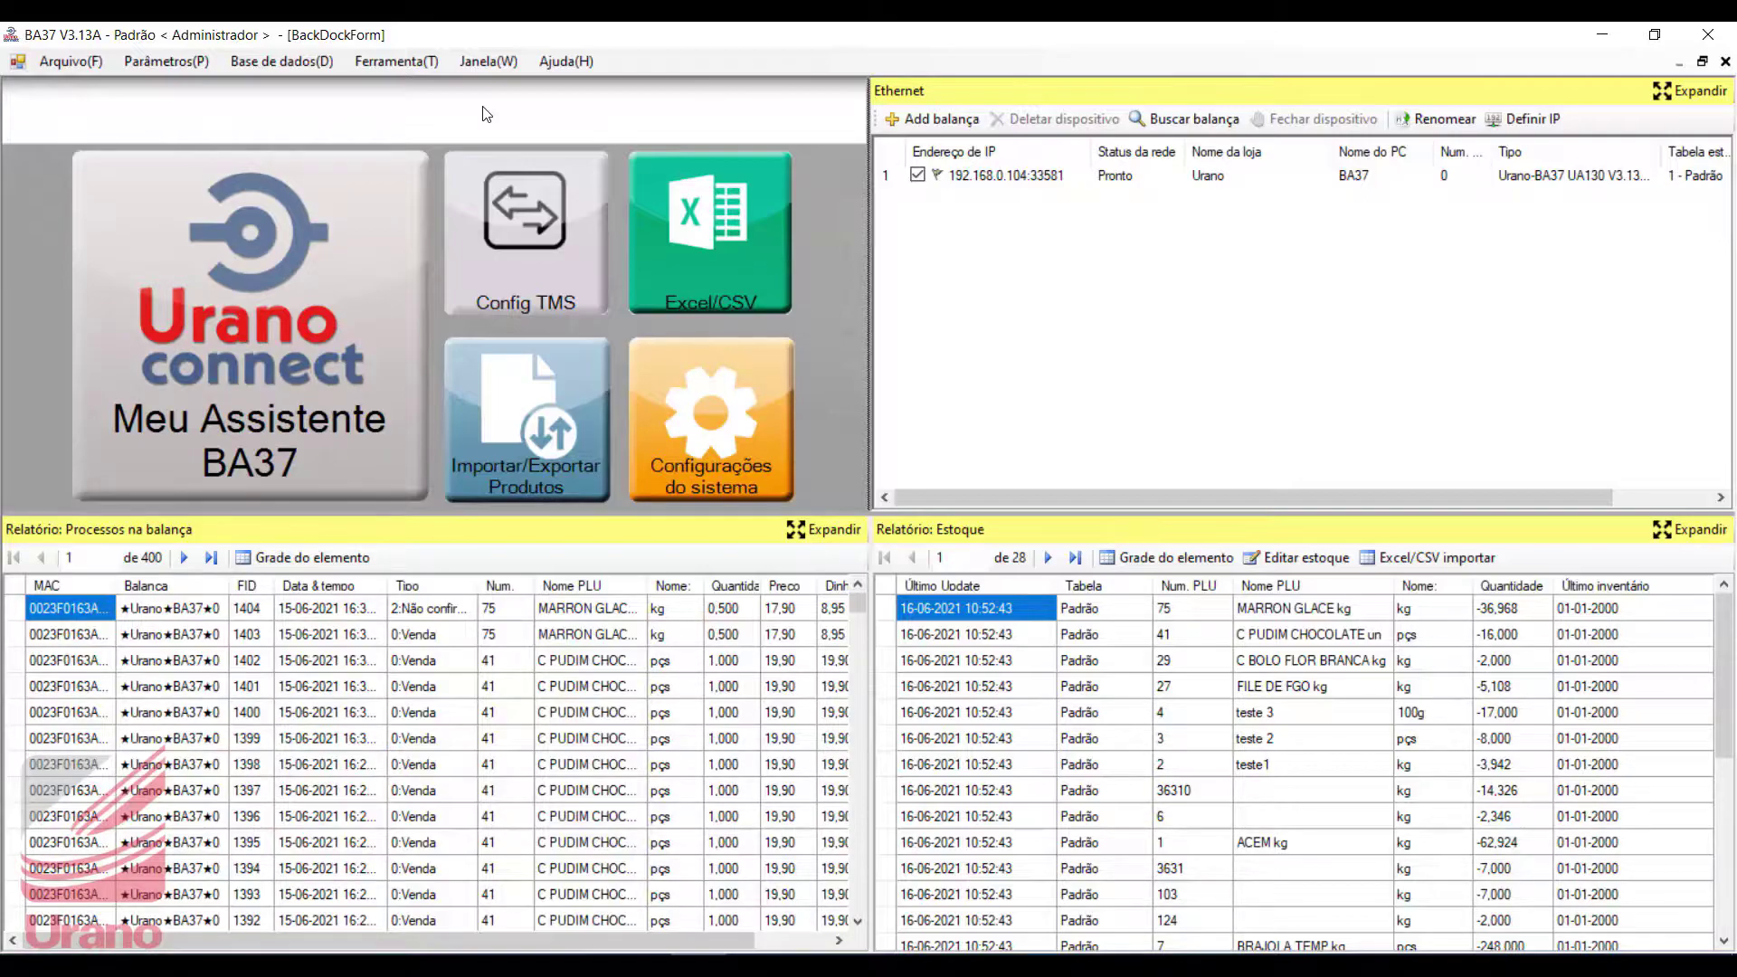
Step: Add a new entry in the barcode editor and name it EAN13-TESTE
click(290, 61)
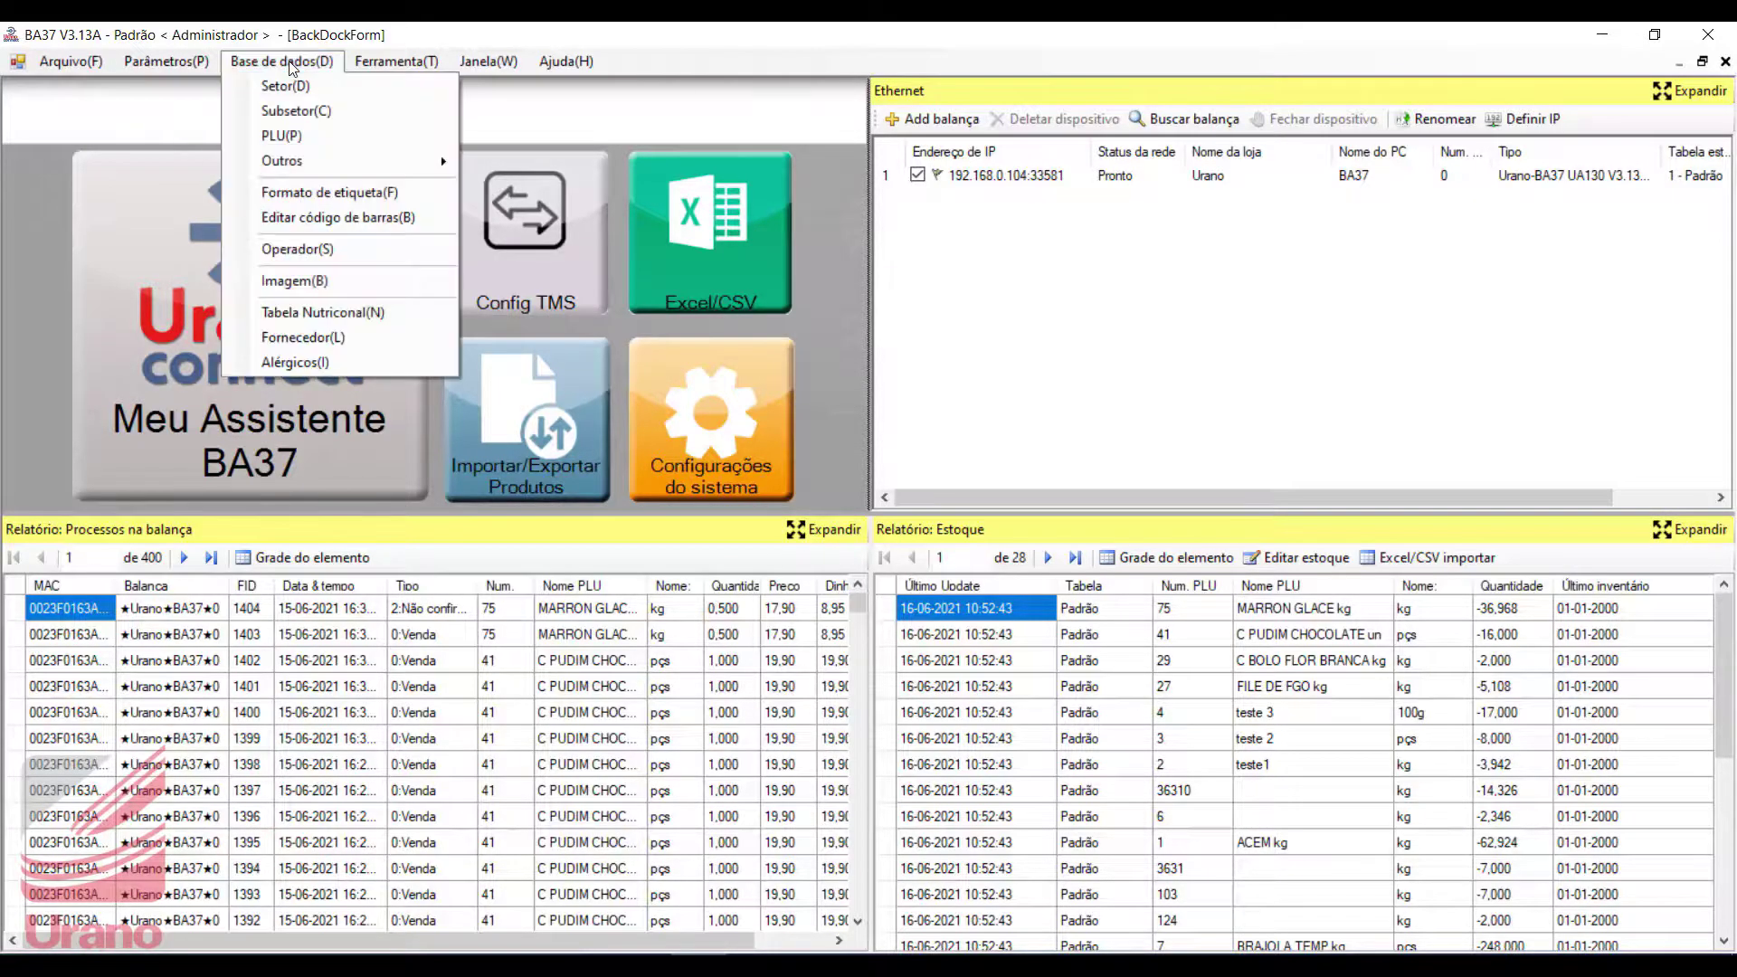
click(388, 219)
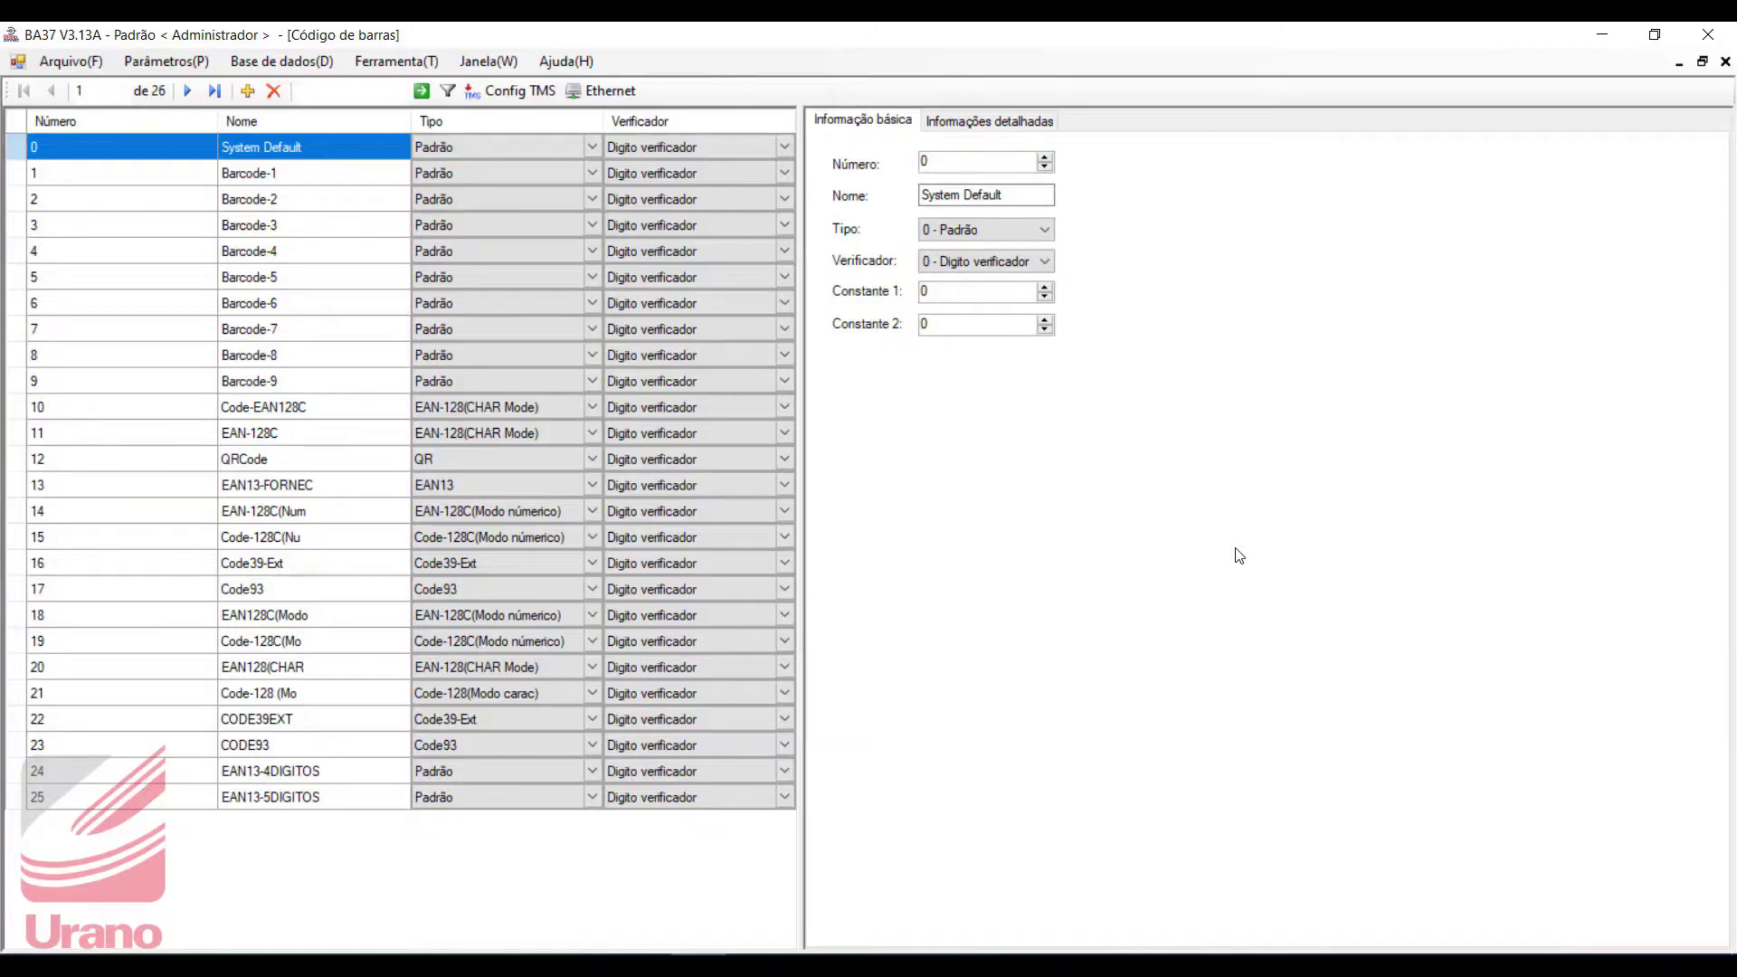
click(246, 91)
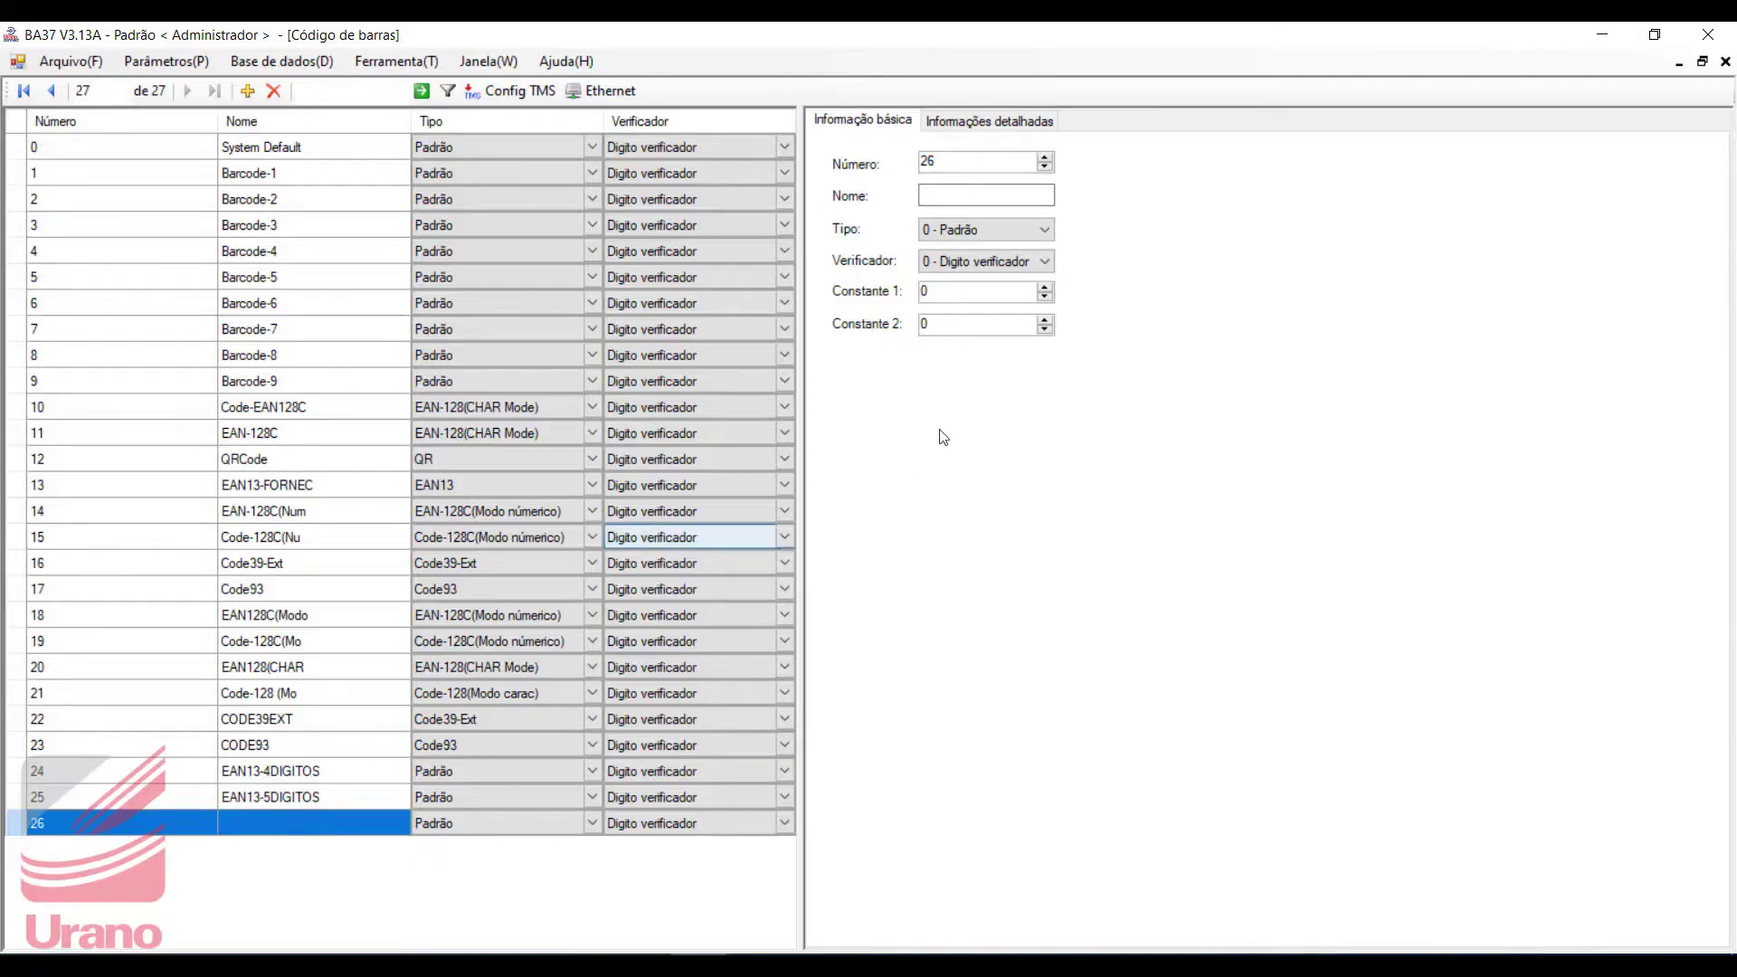
click(991, 196)
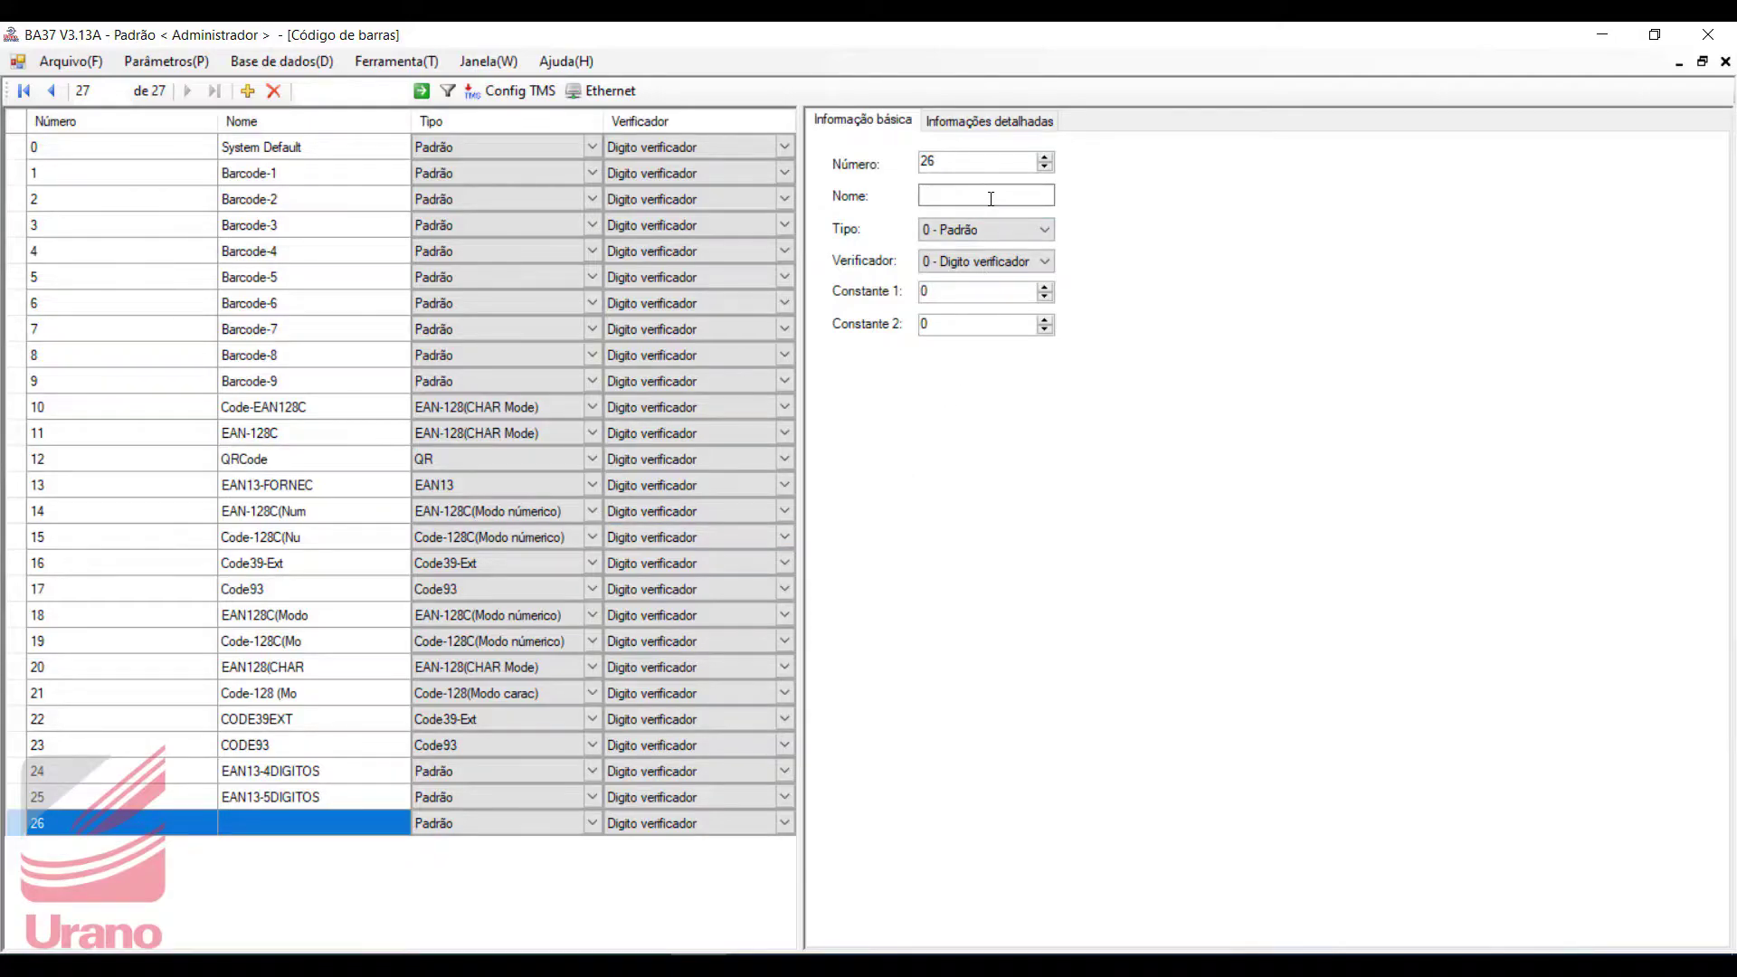
text(EAN13-TESTE)
Step: Set the EAN13-TESTE barcode's type to 1 - EAN13 and Constante 1 to 2
click(1012, 230)
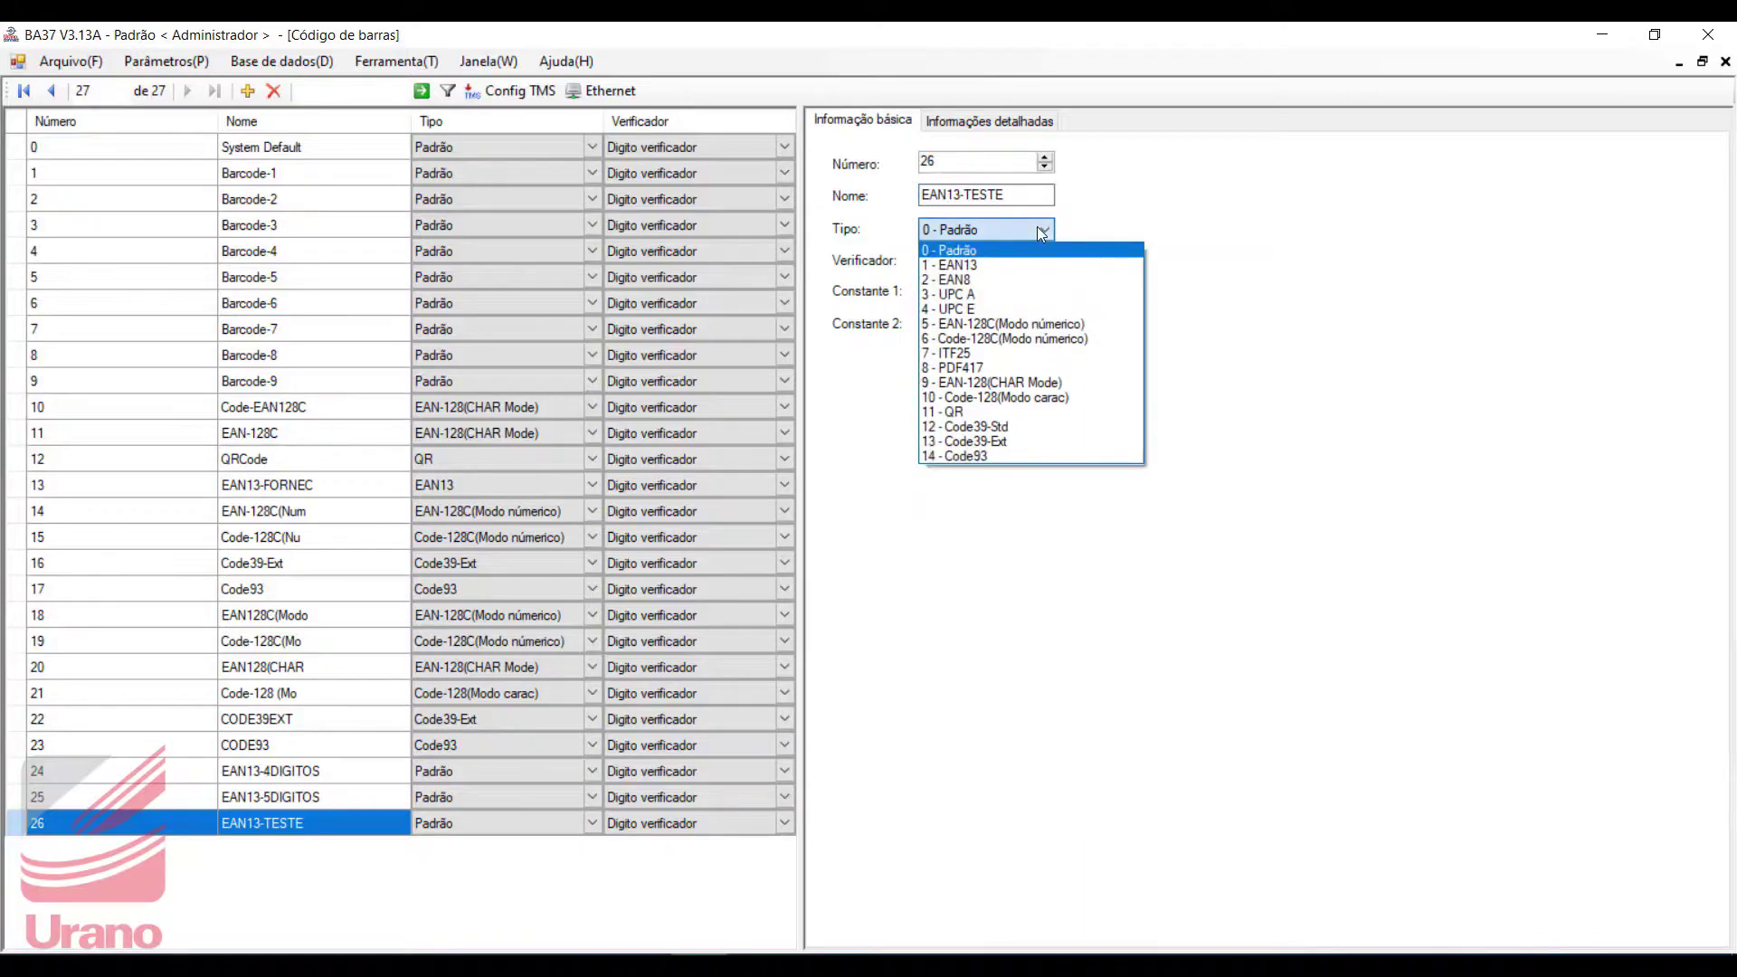
click(1008, 265)
click(999, 288)
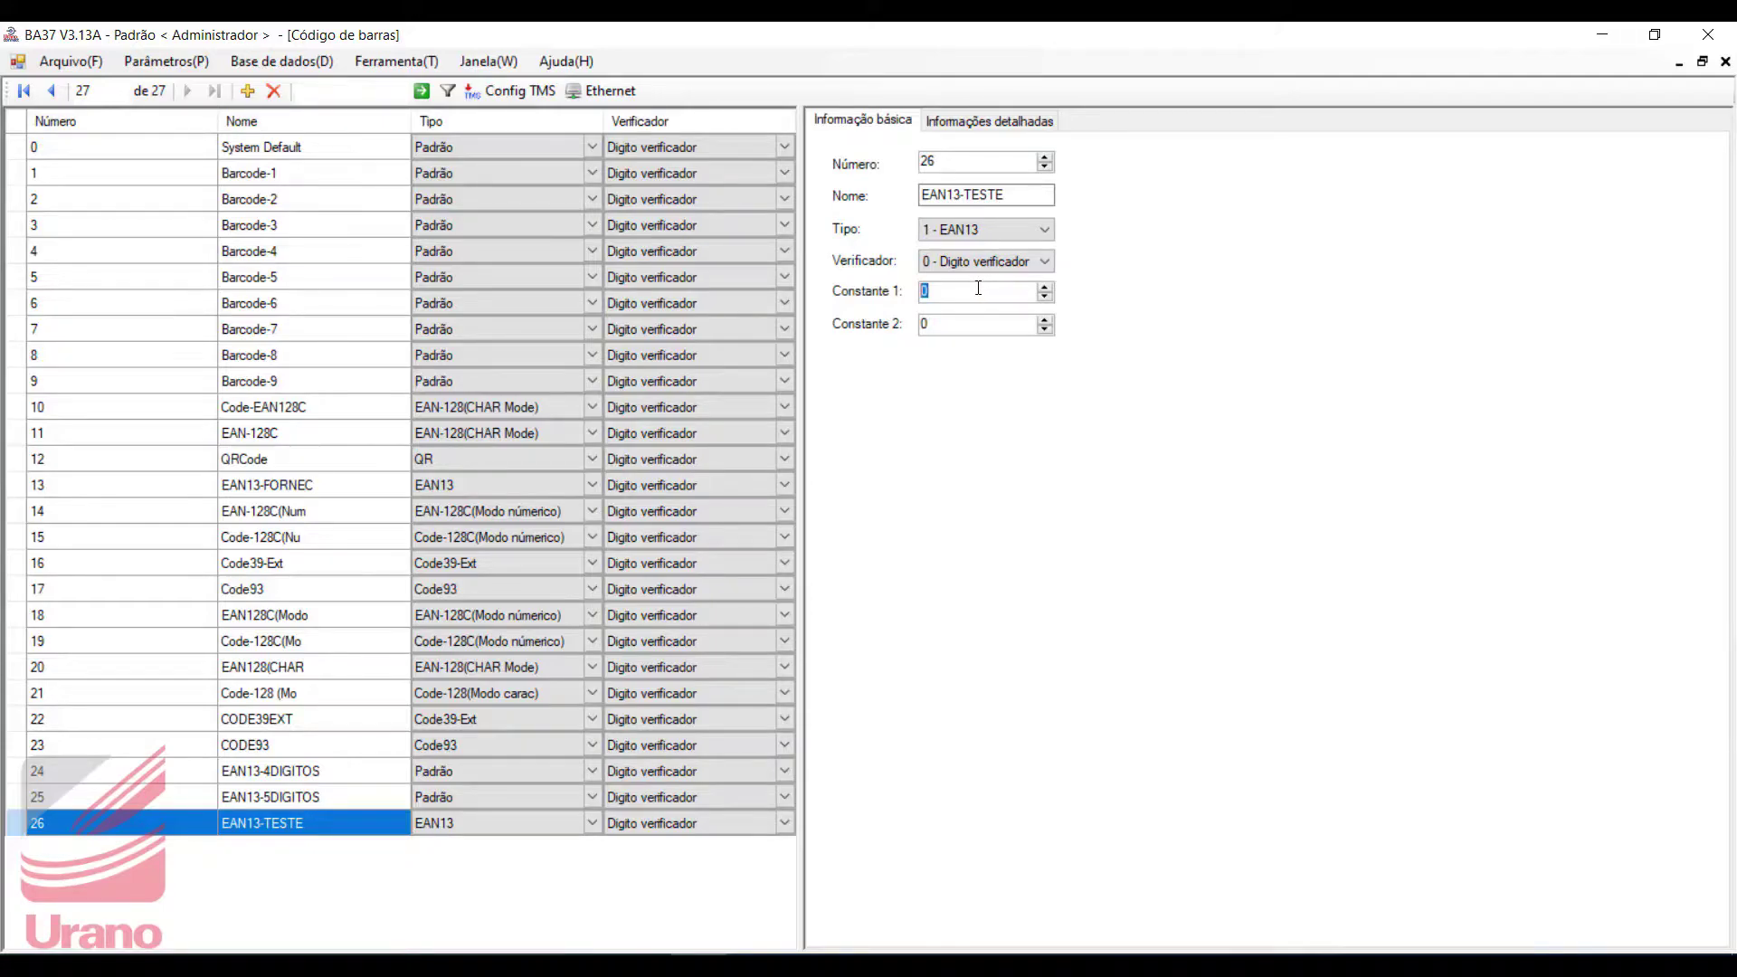
text(2)
Step: In the barcode's detailed information, set the first group's origin to C: Constante 1 with length 1
click(1005, 123)
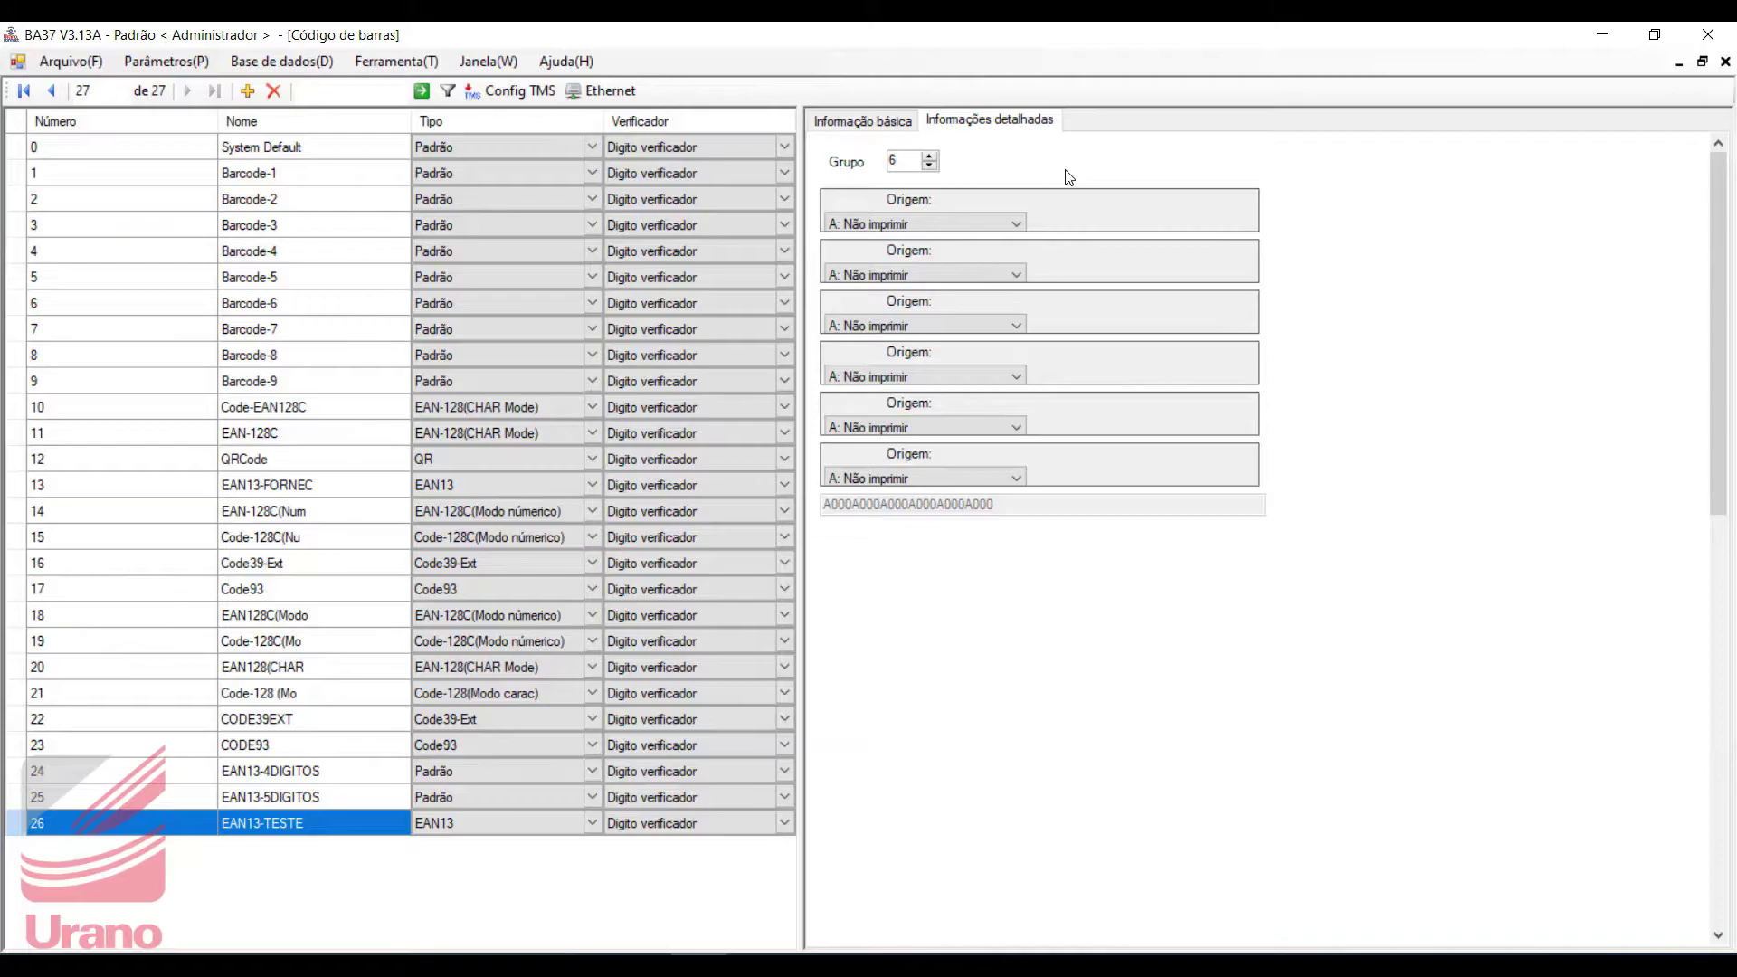
click(1017, 224)
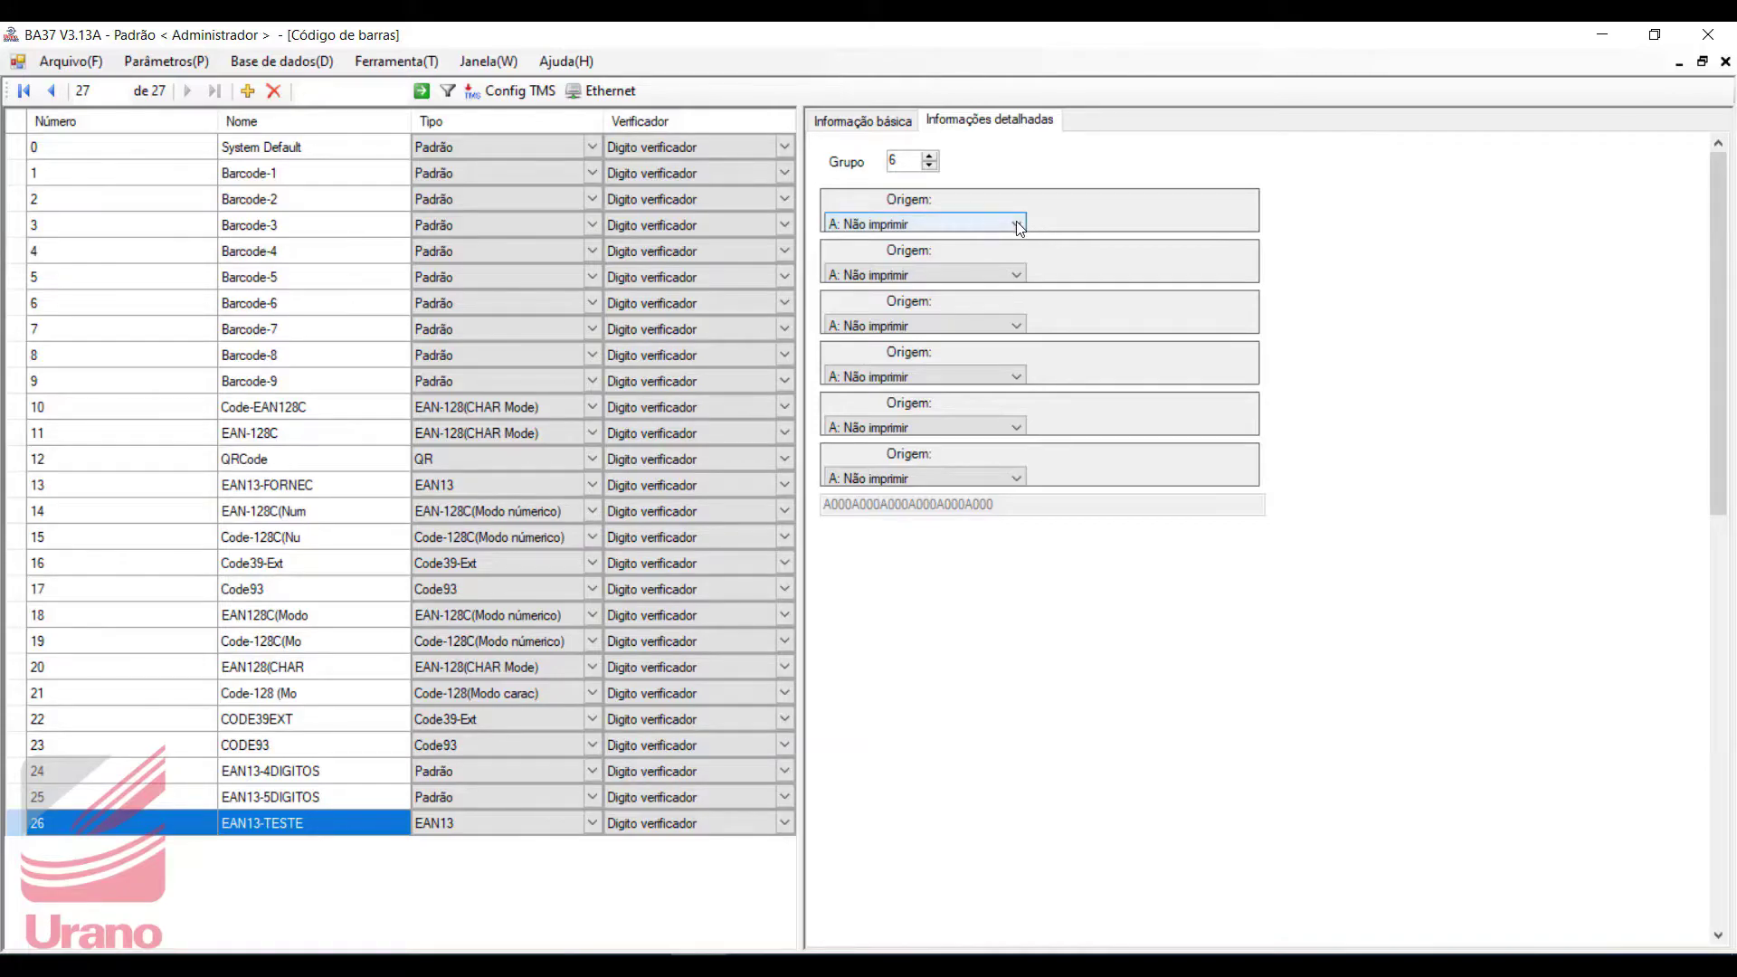
drag(1039, 358, 1039, 275)
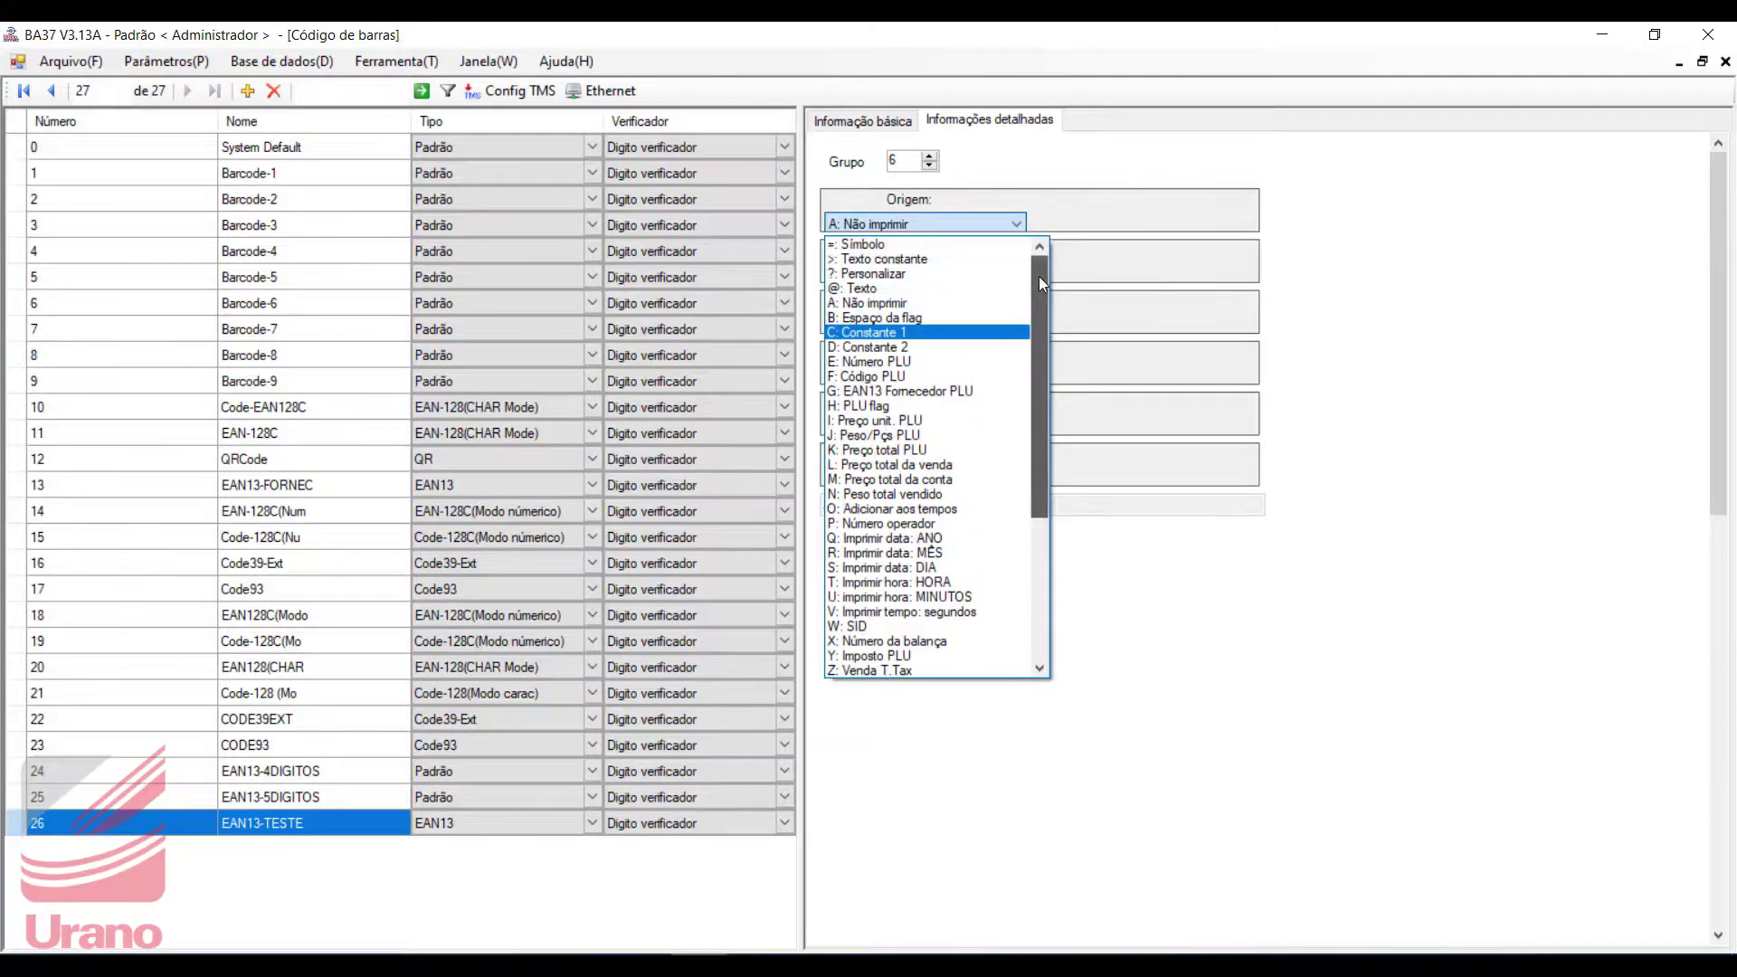
click(898, 332)
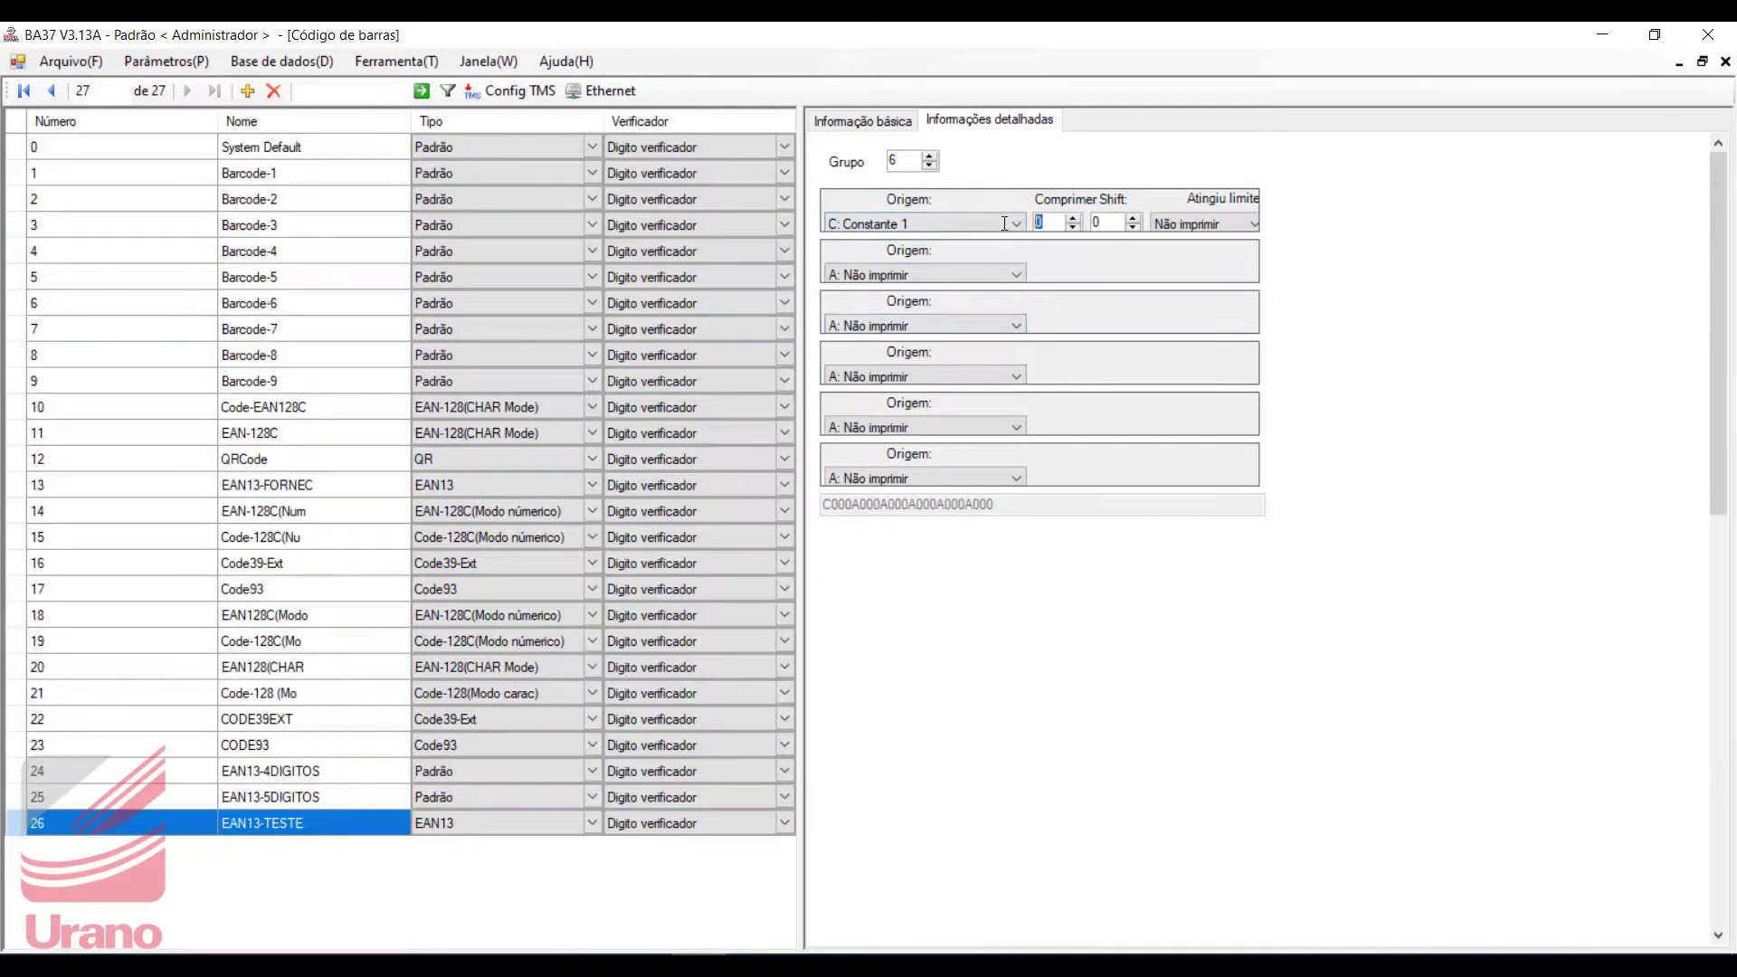
double_click(1055, 221)
text(1)
click(864, 122)
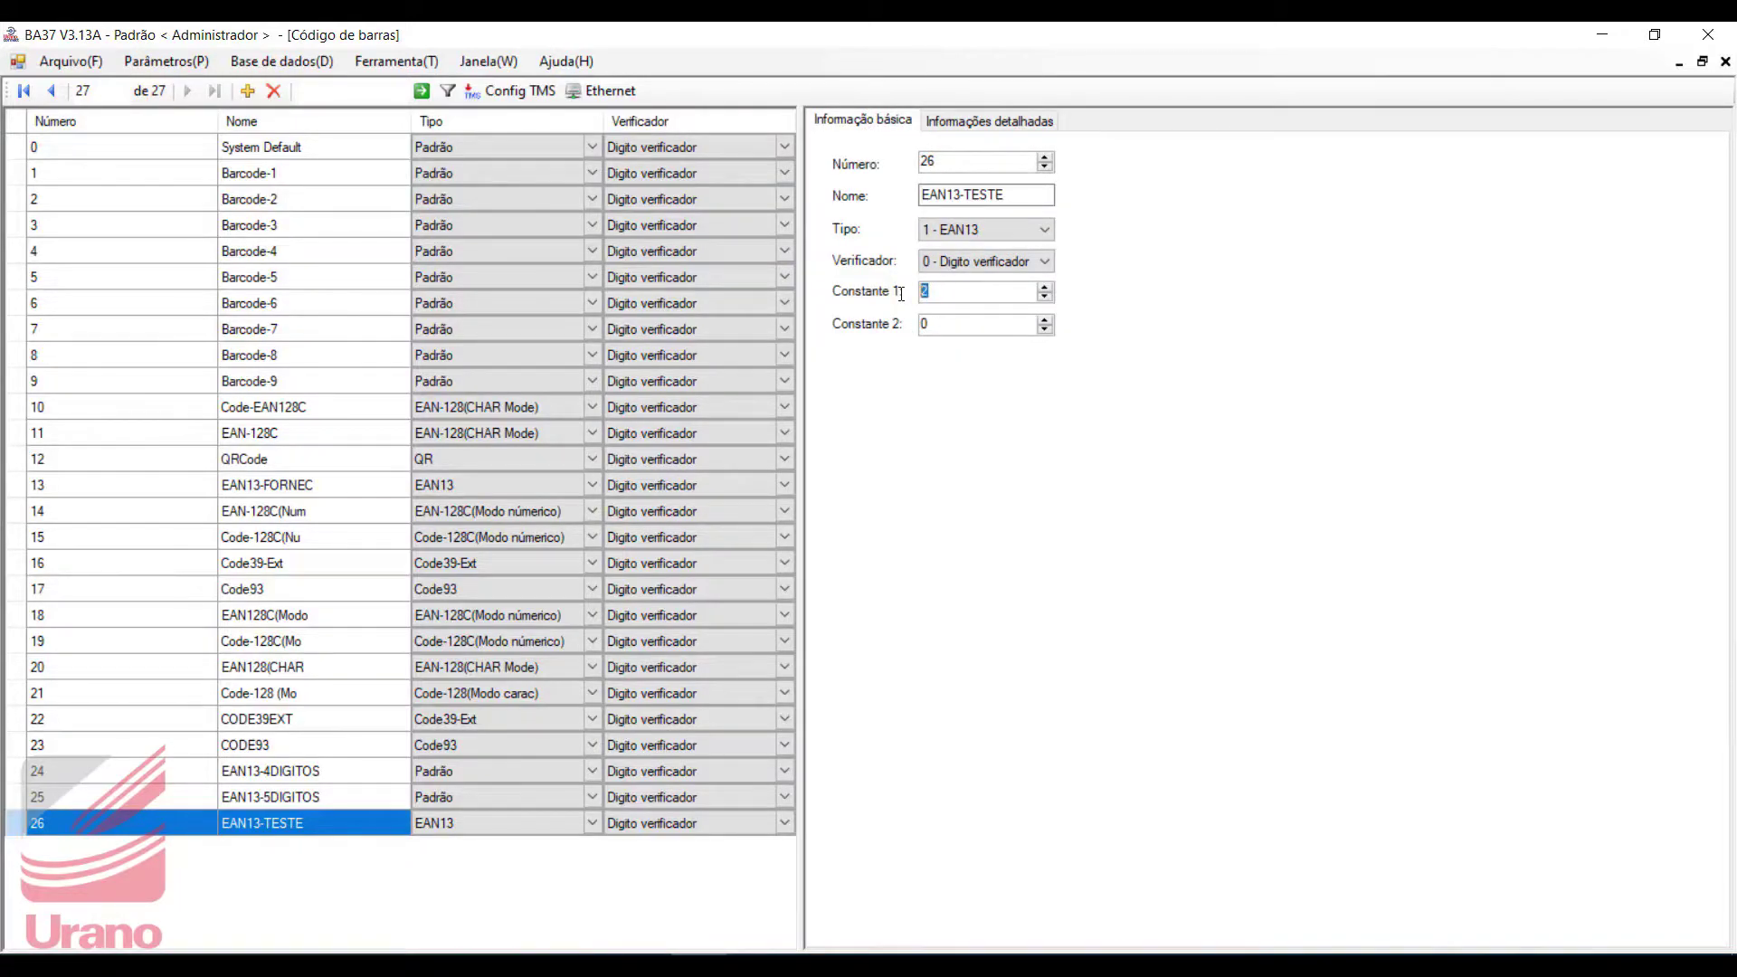
click(982, 123)
double_click(1041, 222)
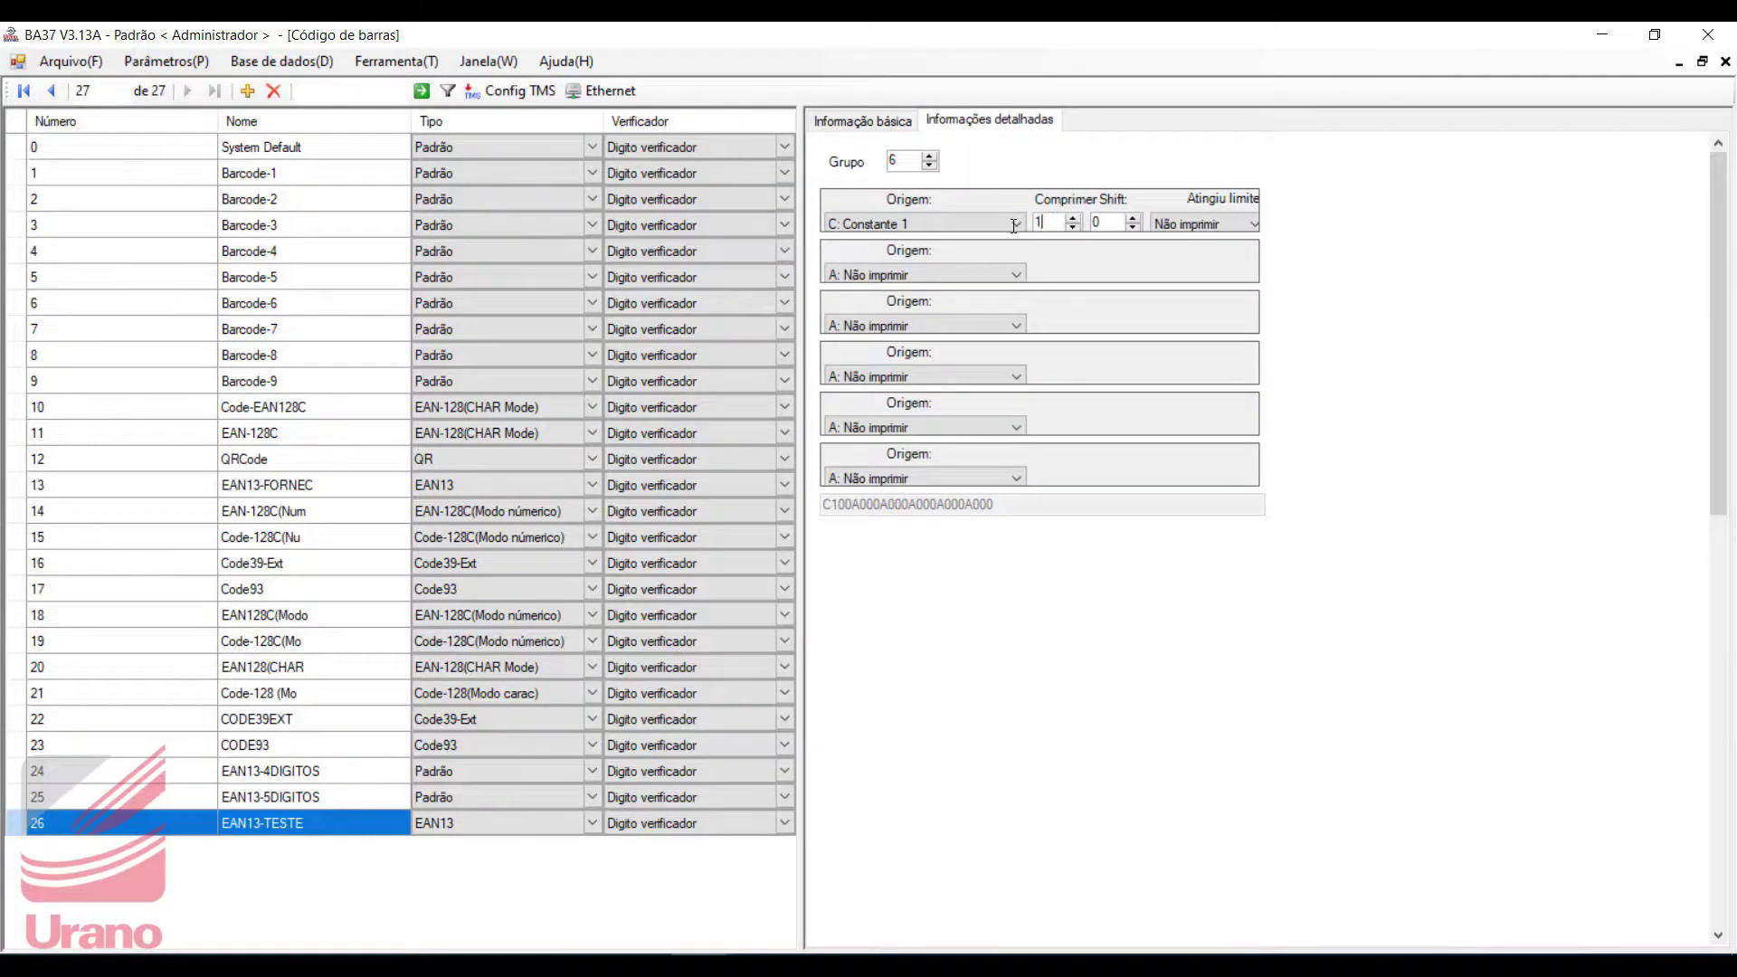
Step: Set the second group's origin to E: Número PLU with length 5
click(1012, 275)
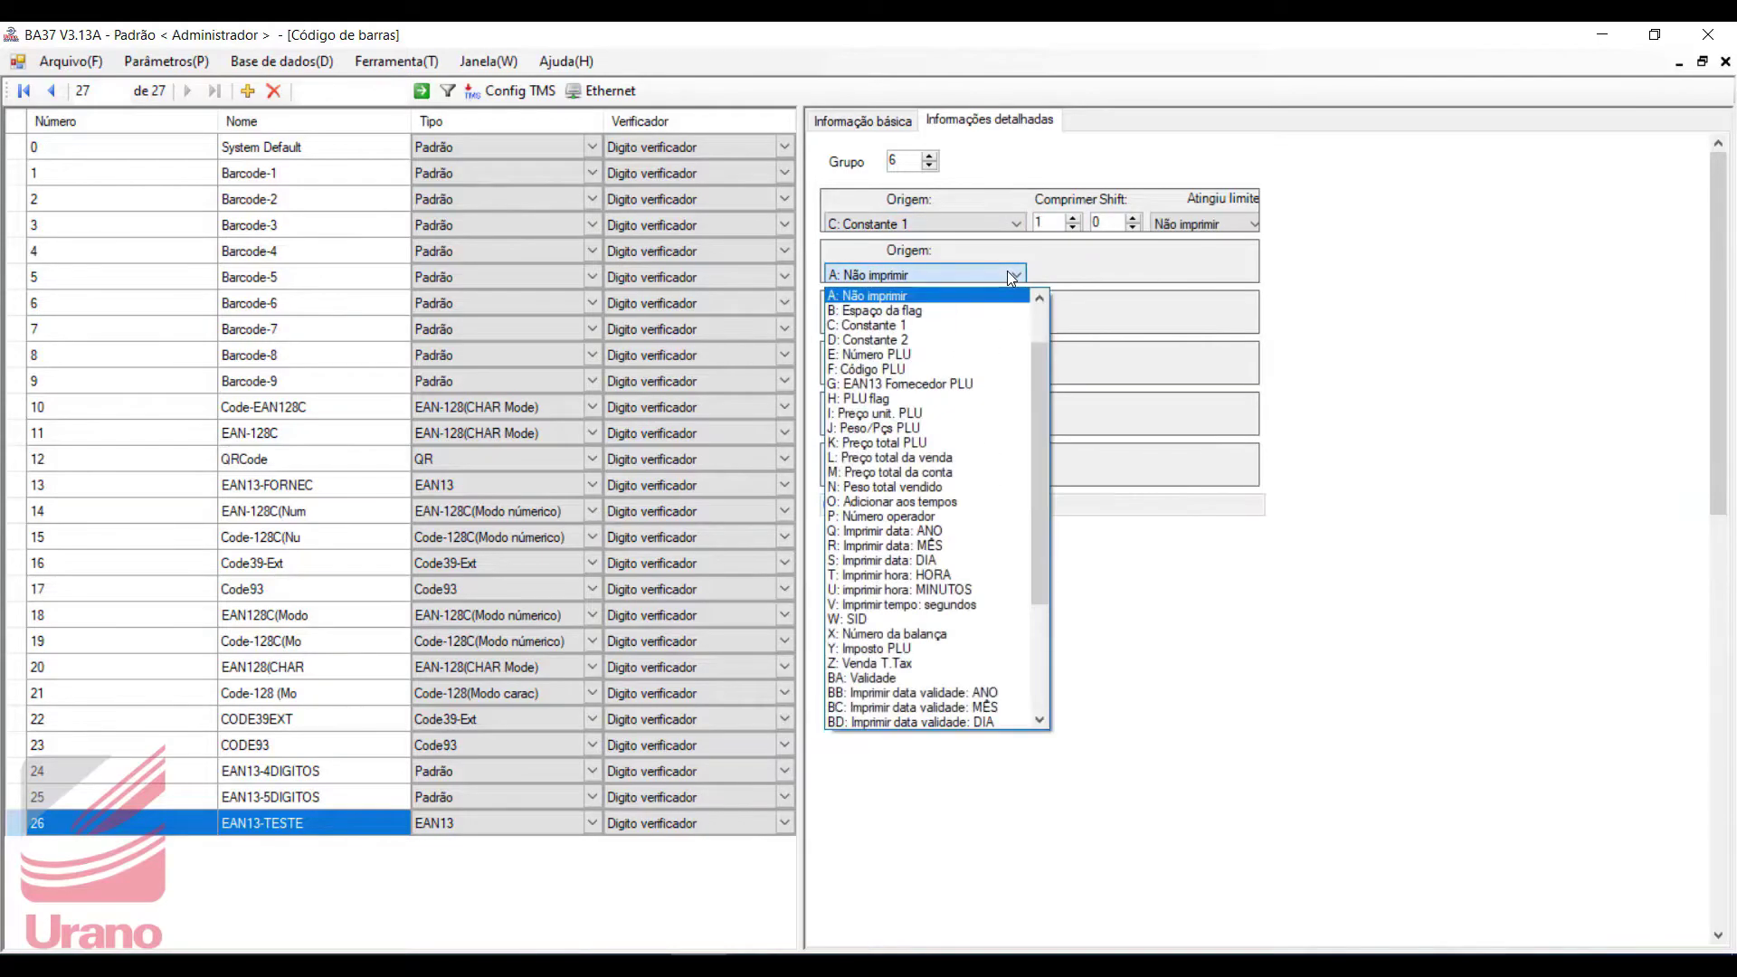
click(891, 357)
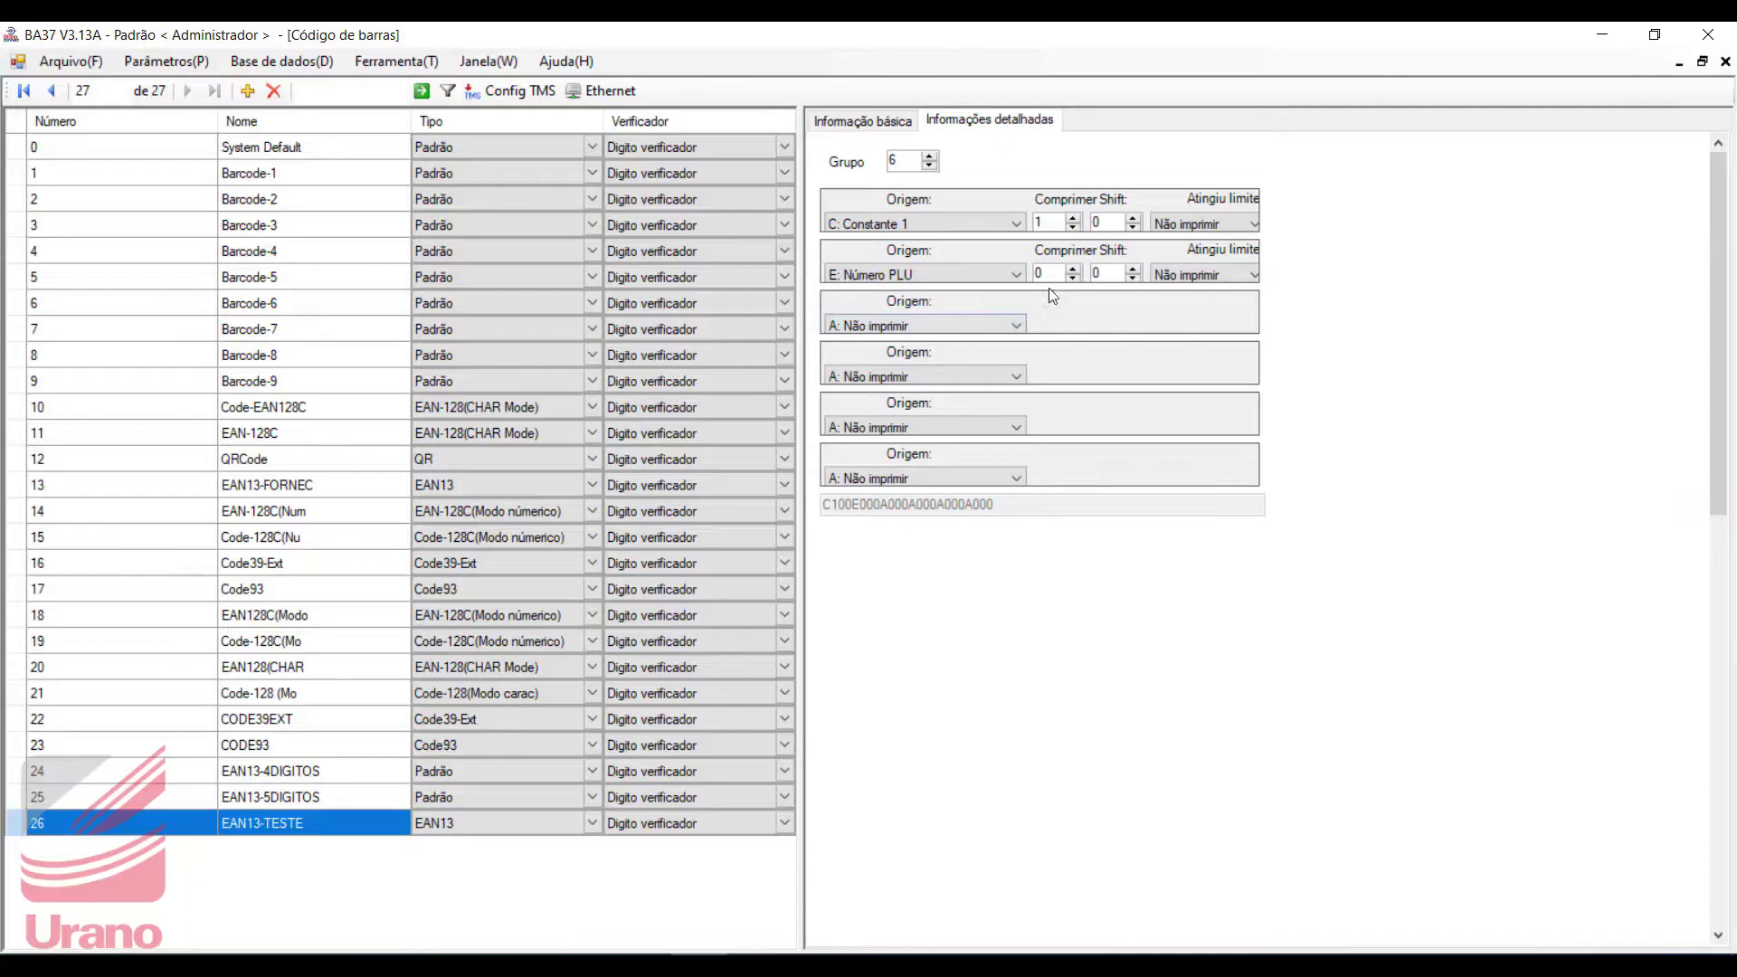
key(Tab)
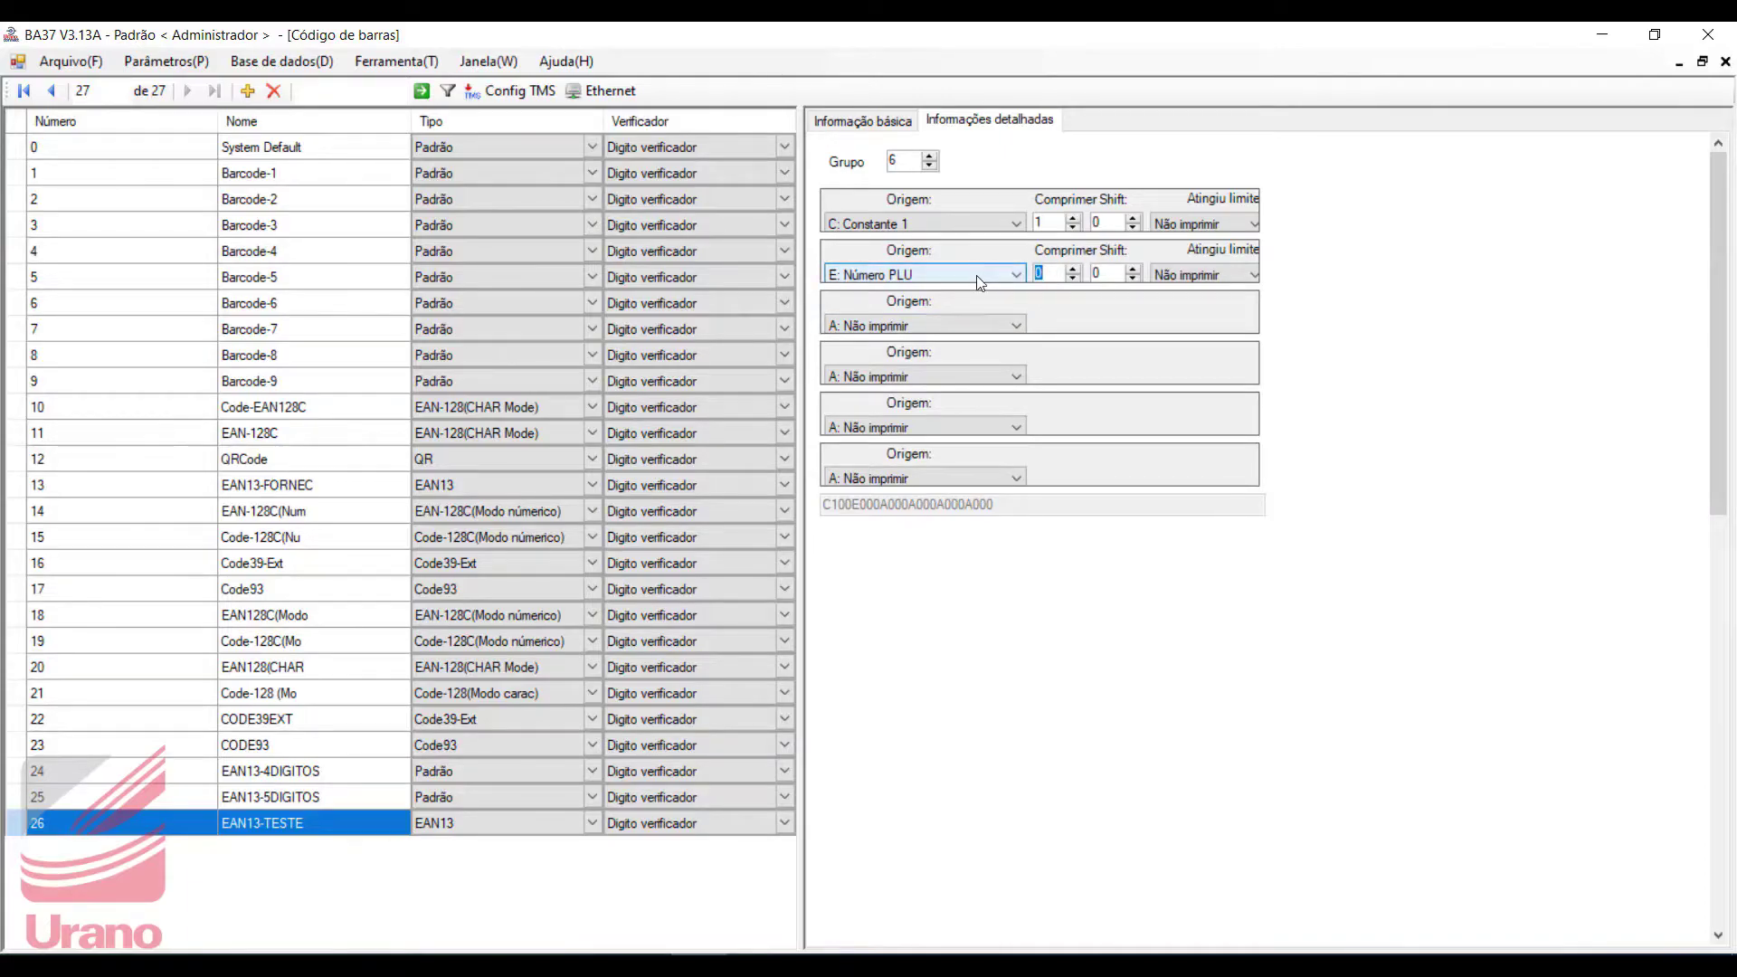
text(5)
Step: Set the third group's origin to K: Preço total PLU with length 6
click(1002, 327)
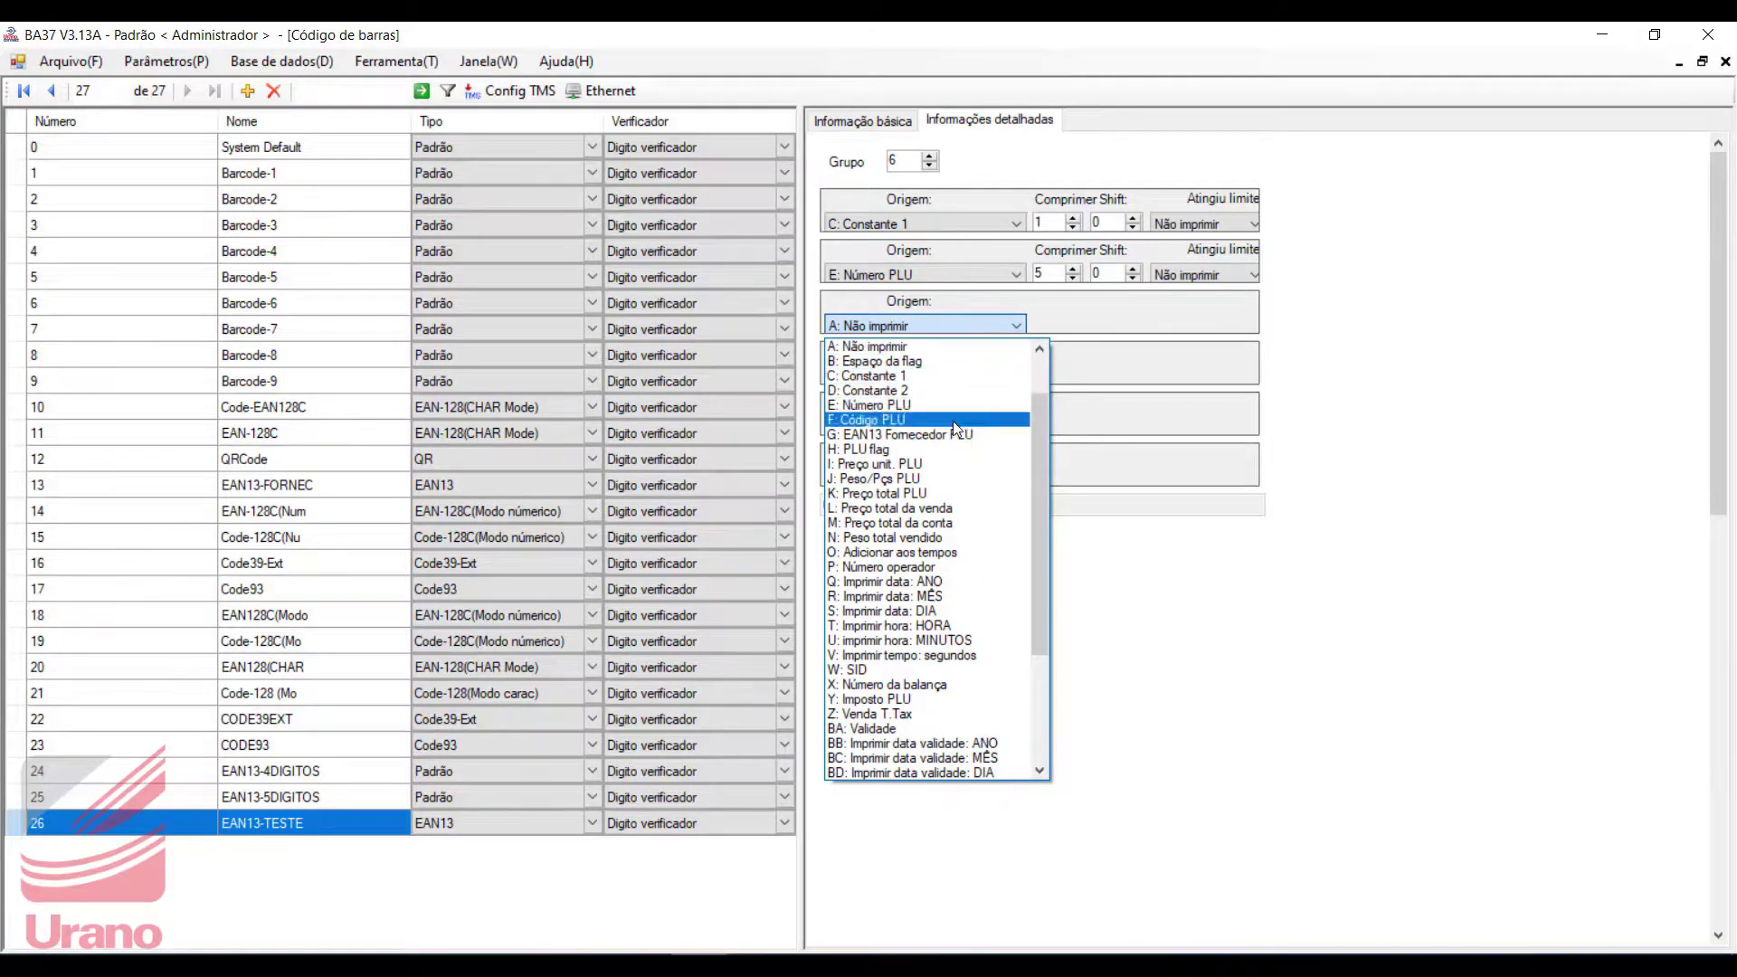
click(928, 493)
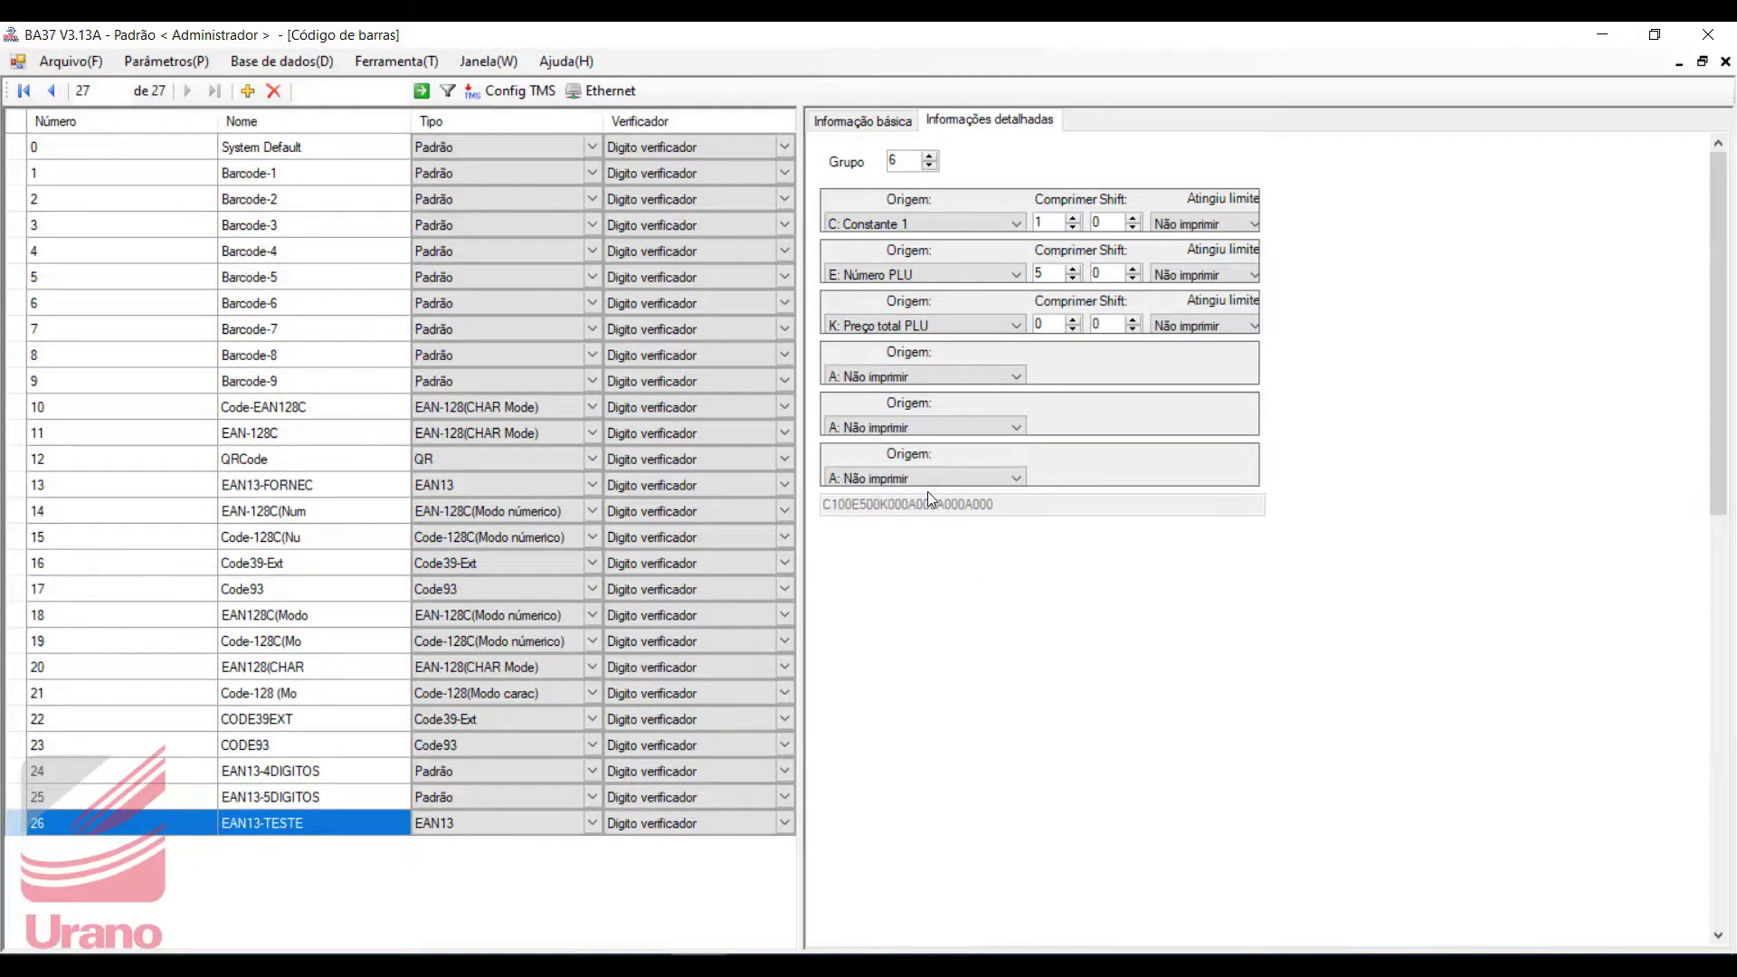
key(Tab)
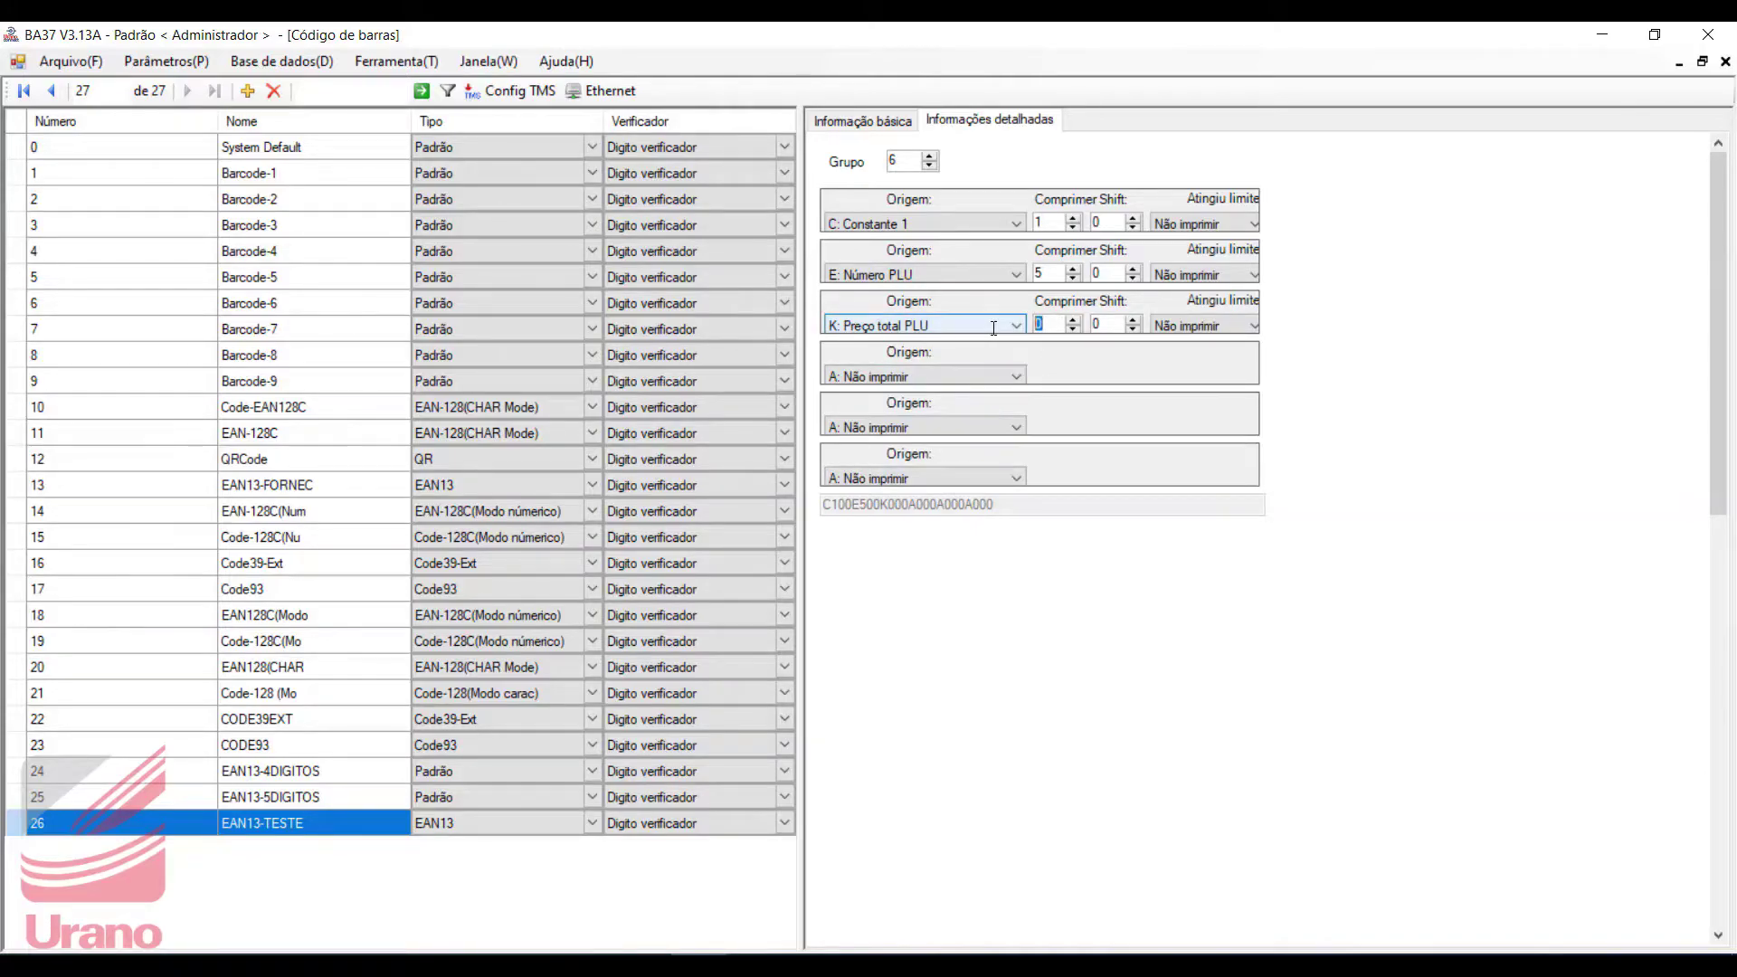
click(961, 276)
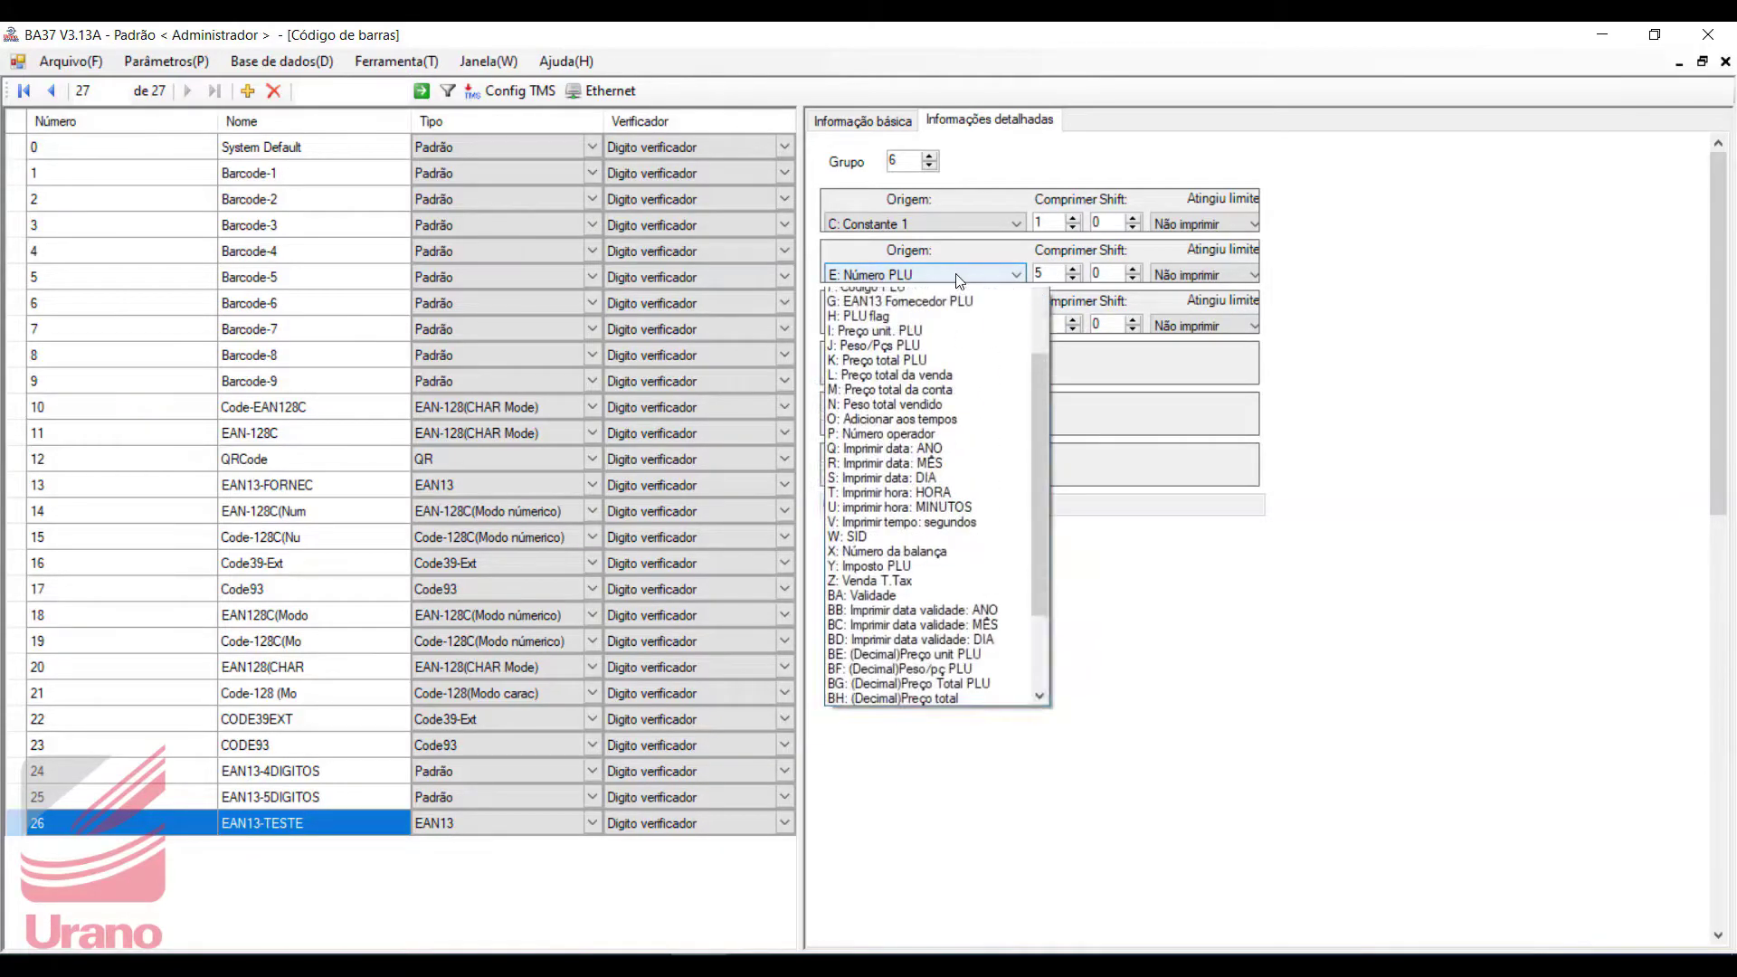
click(963, 272)
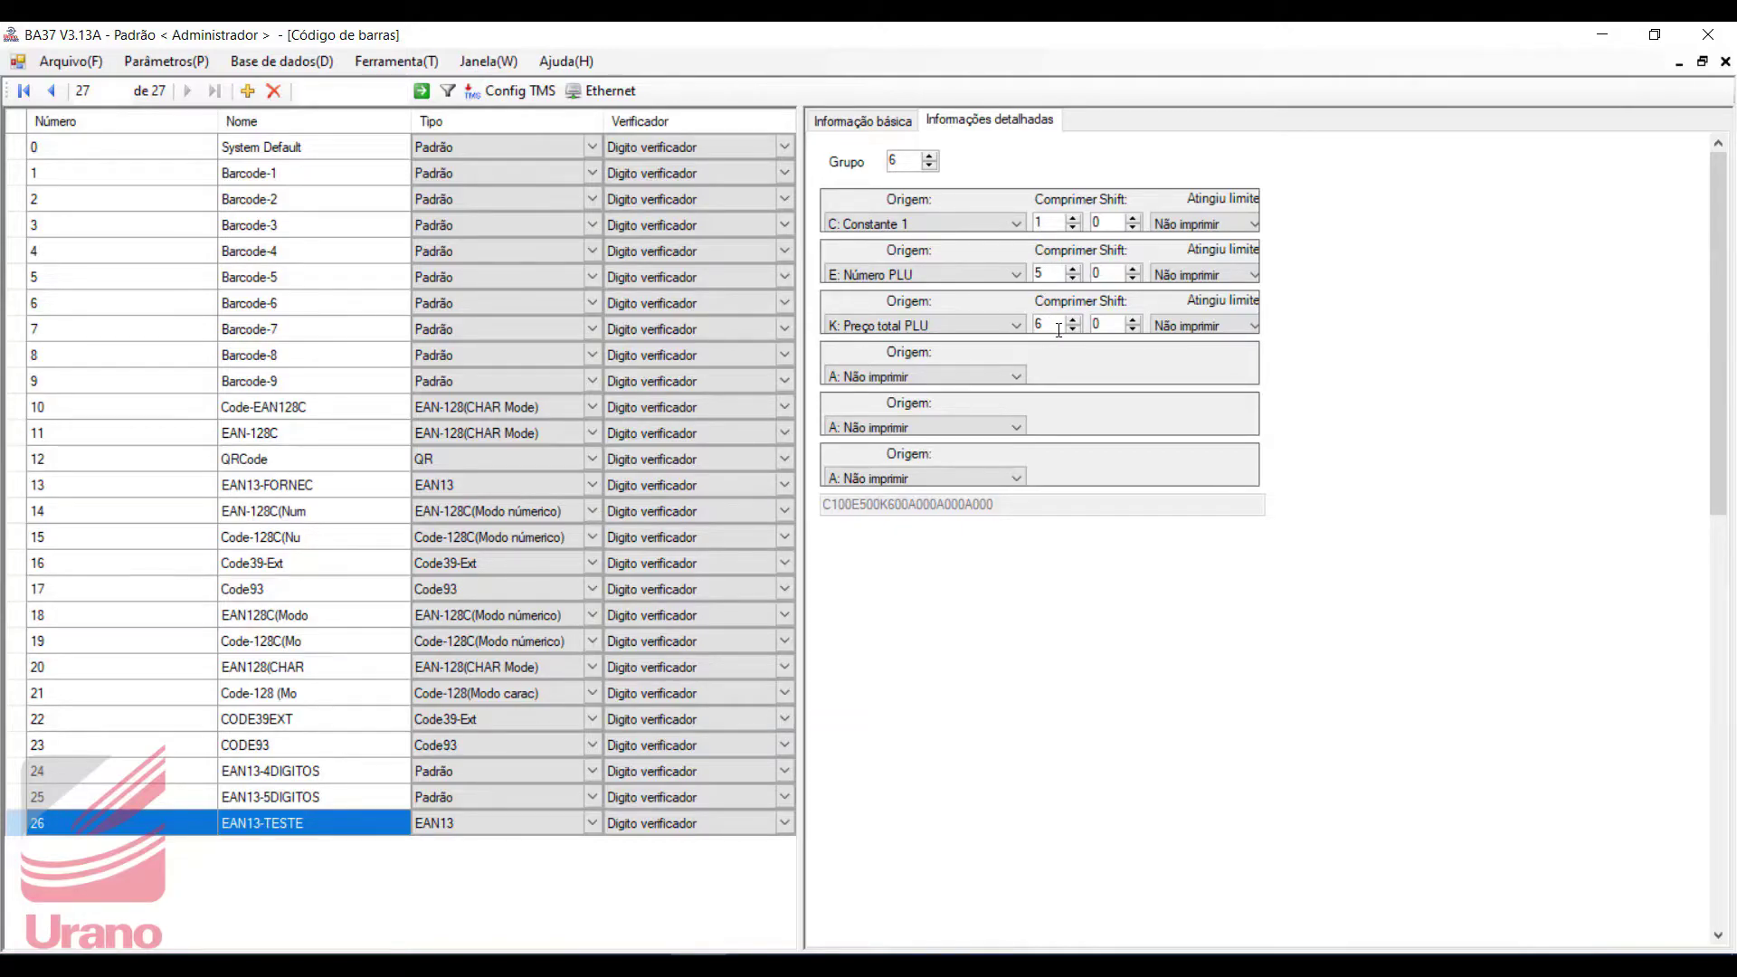
Step: Review the Code-EAN128C barcode's detailed group structure, return to EAN13-TESTE and close the barcode editor
click(883, 127)
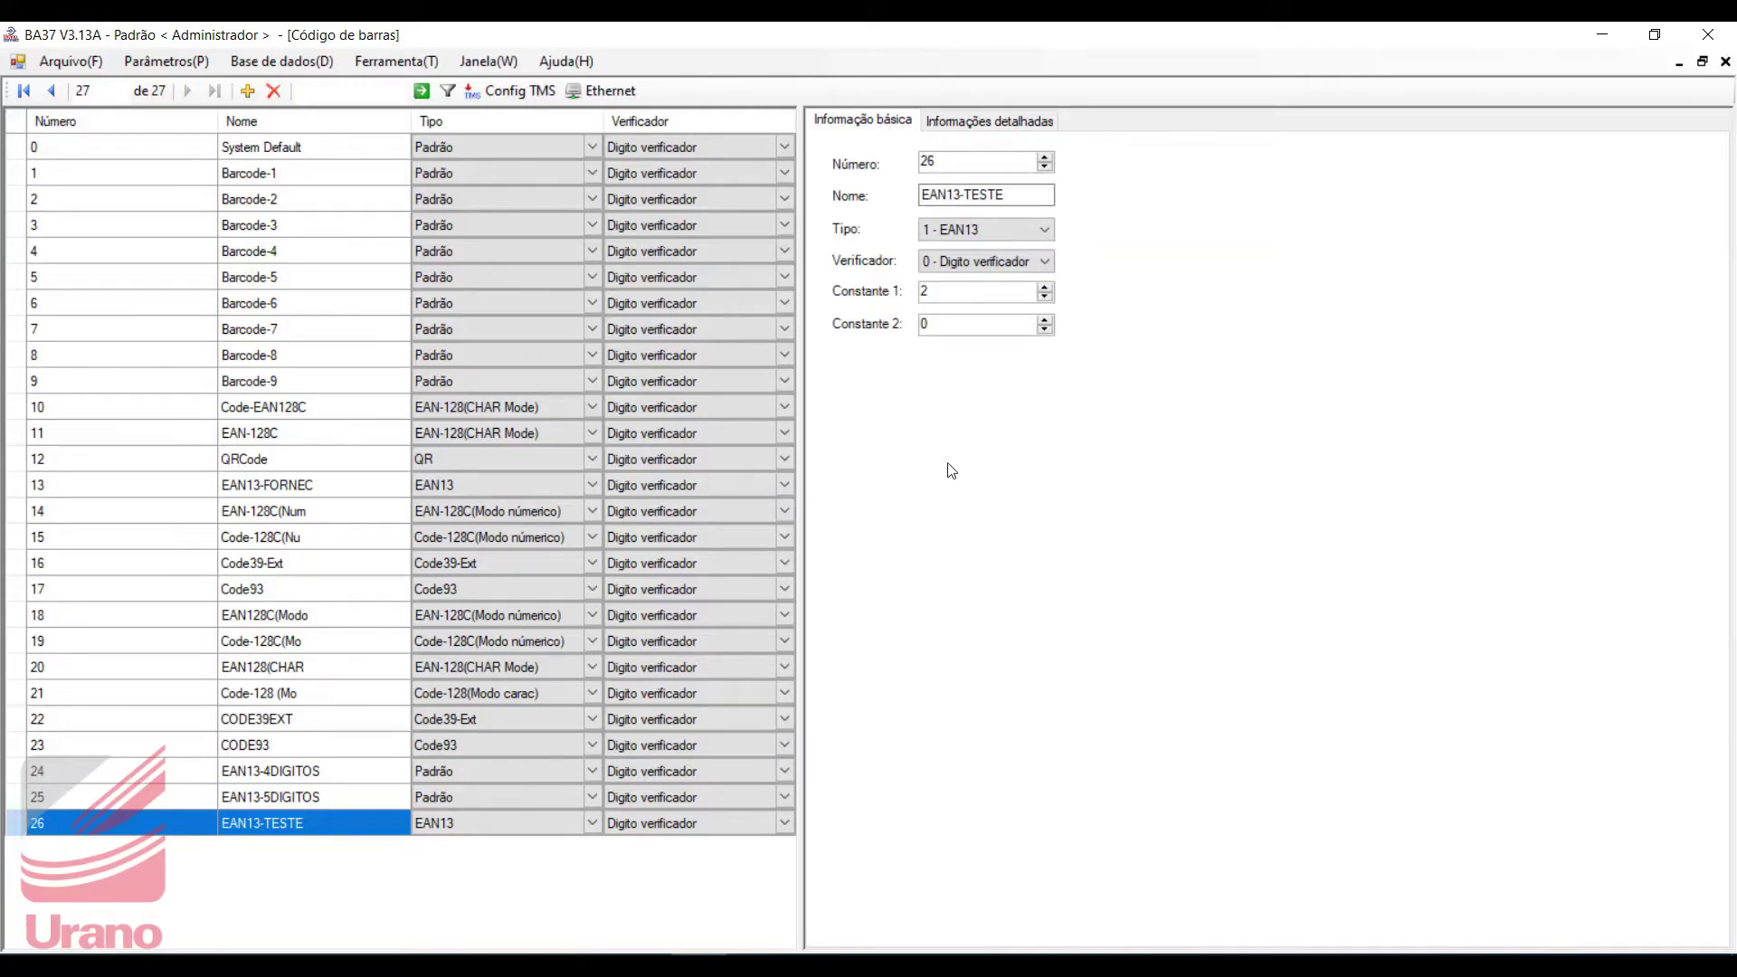
click(291, 416)
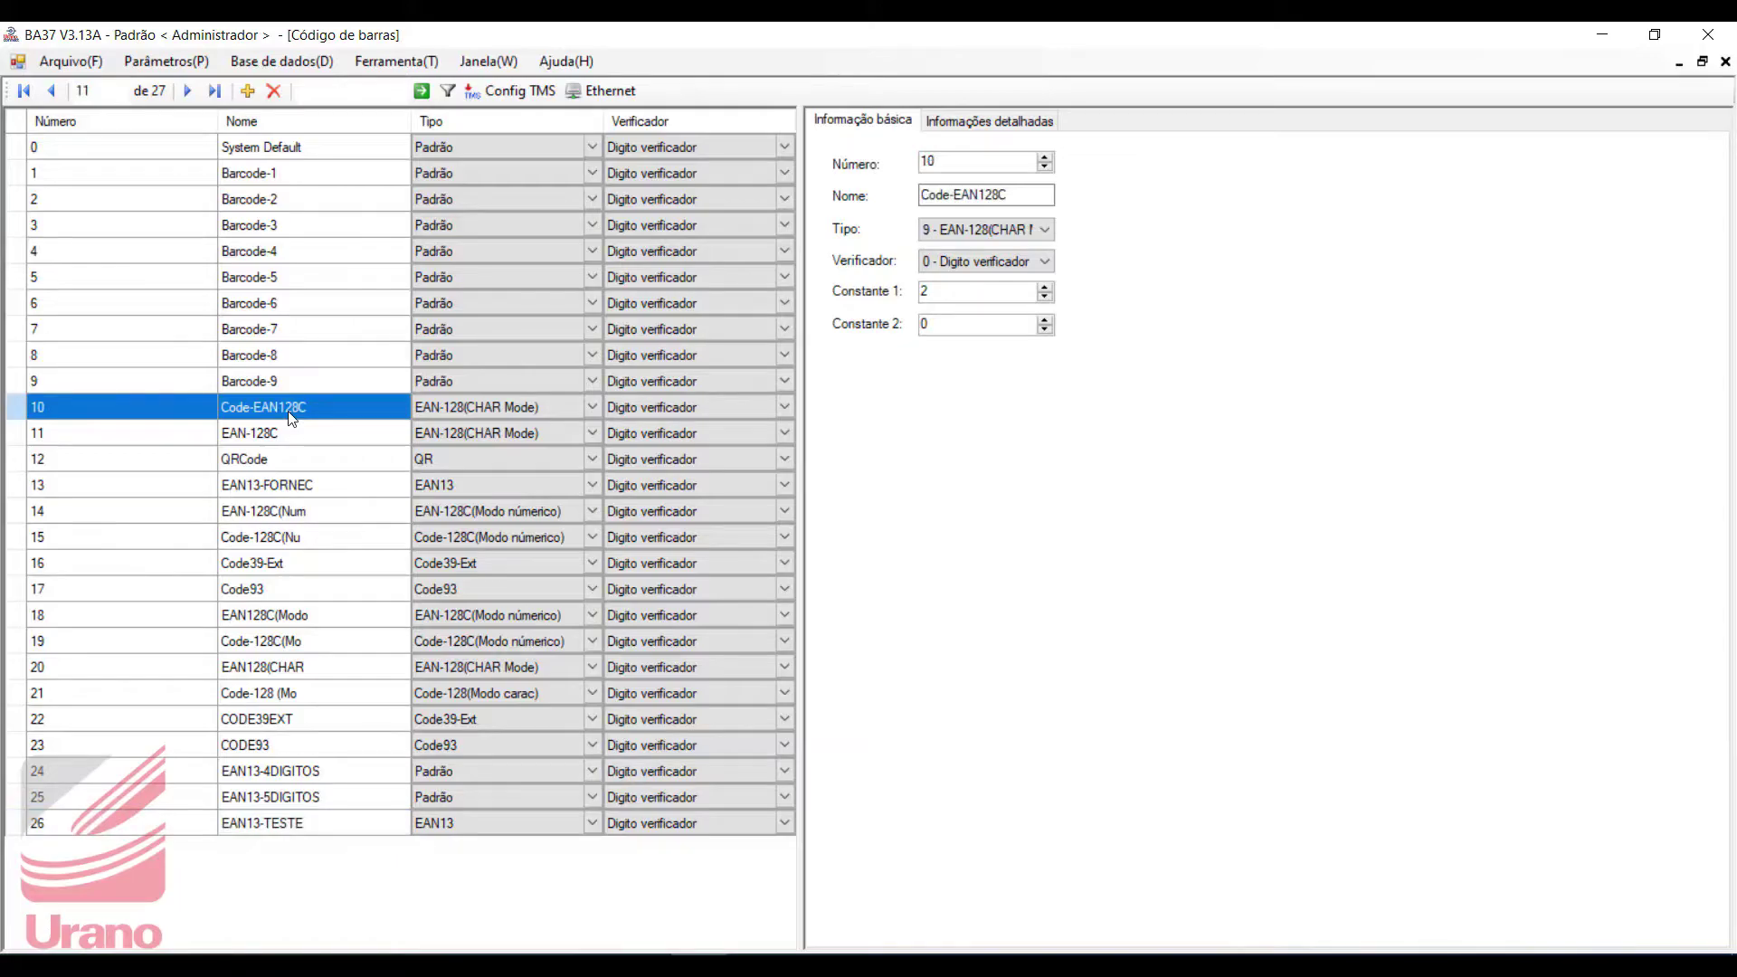
click(992, 119)
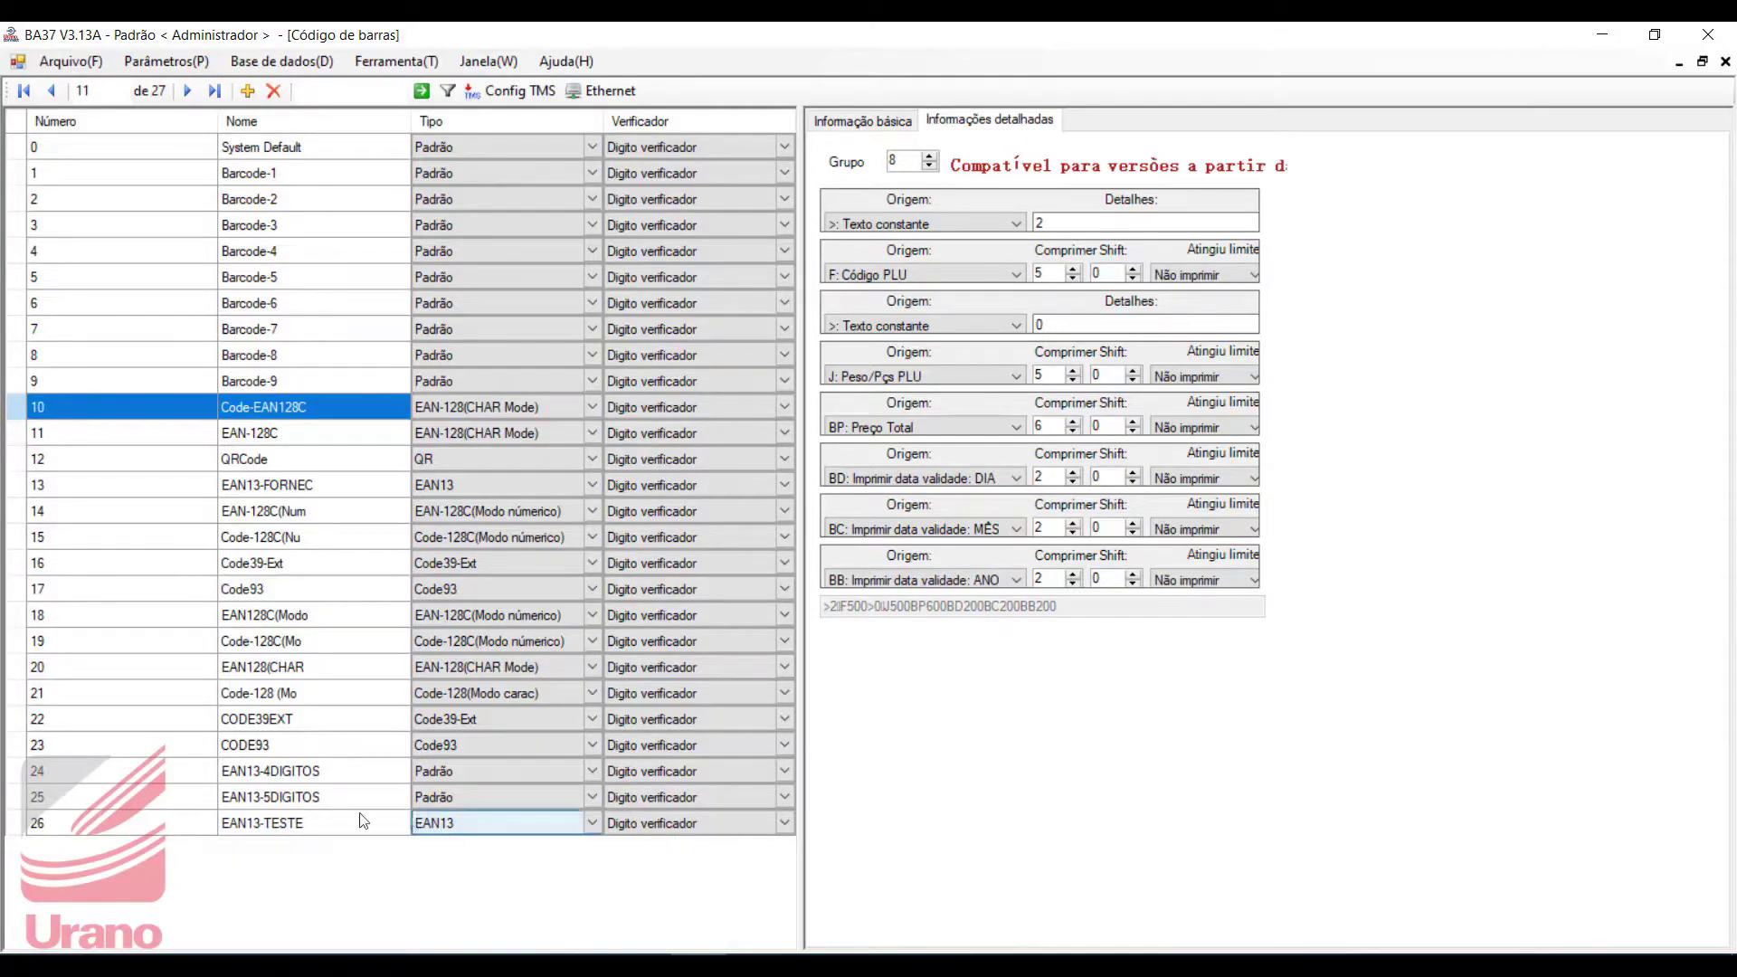
click(276, 825)
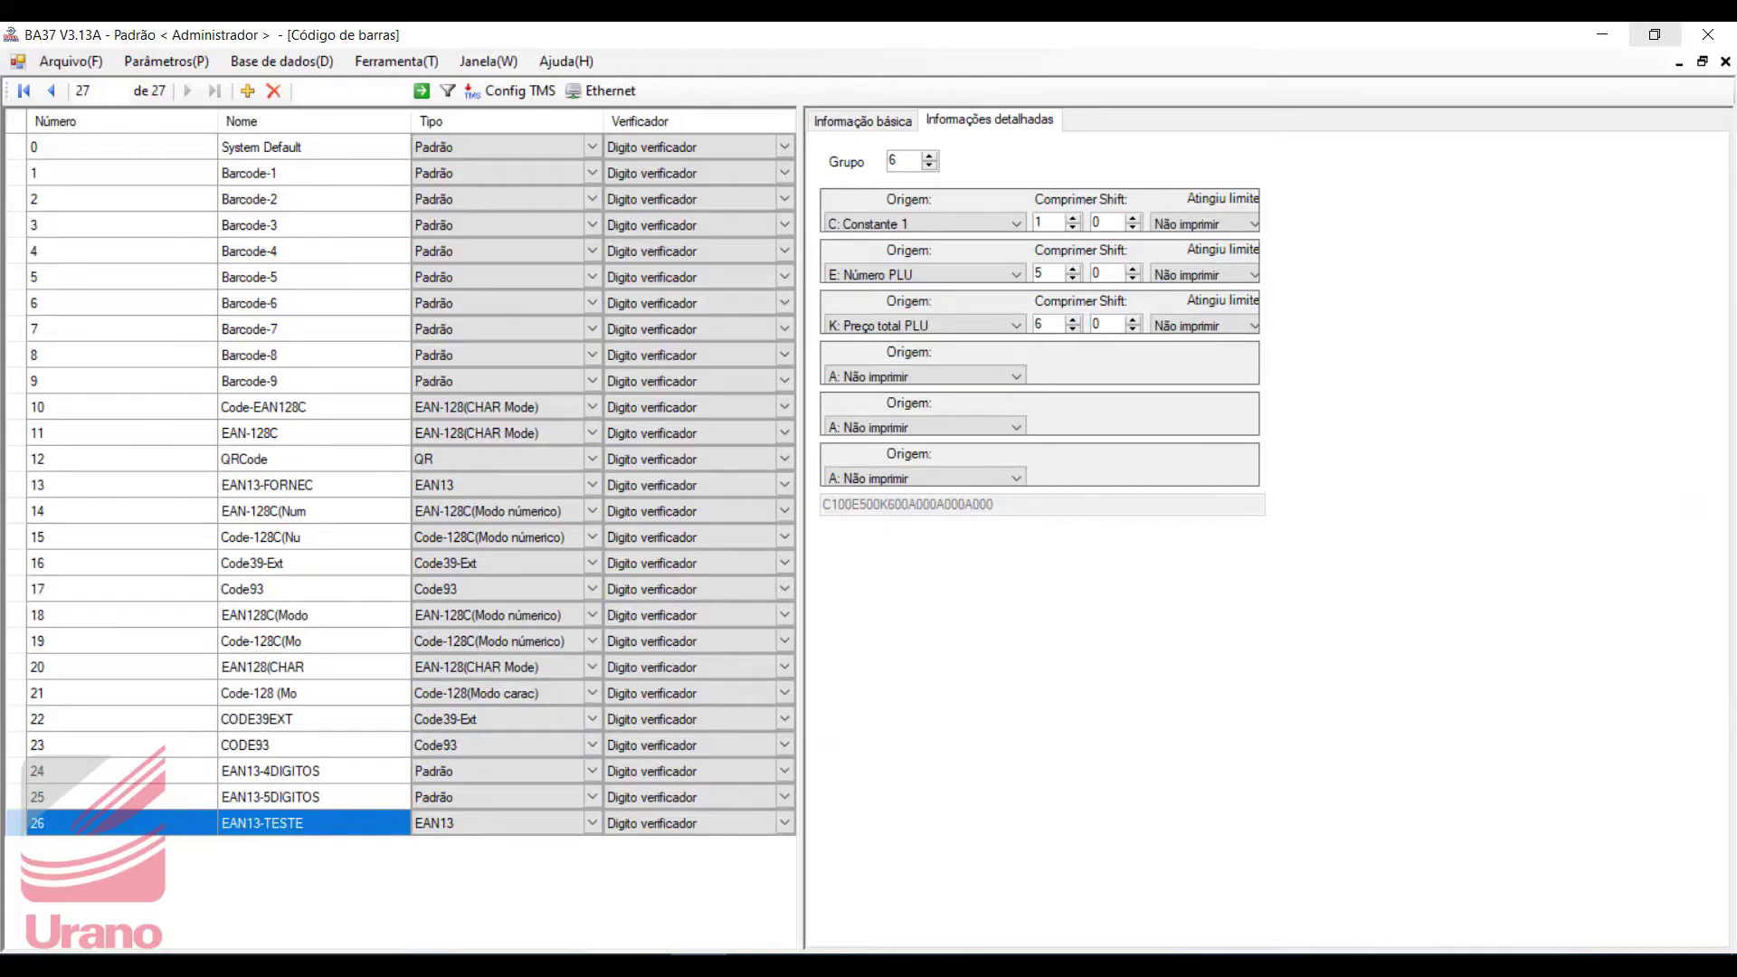
click(1726, 61)
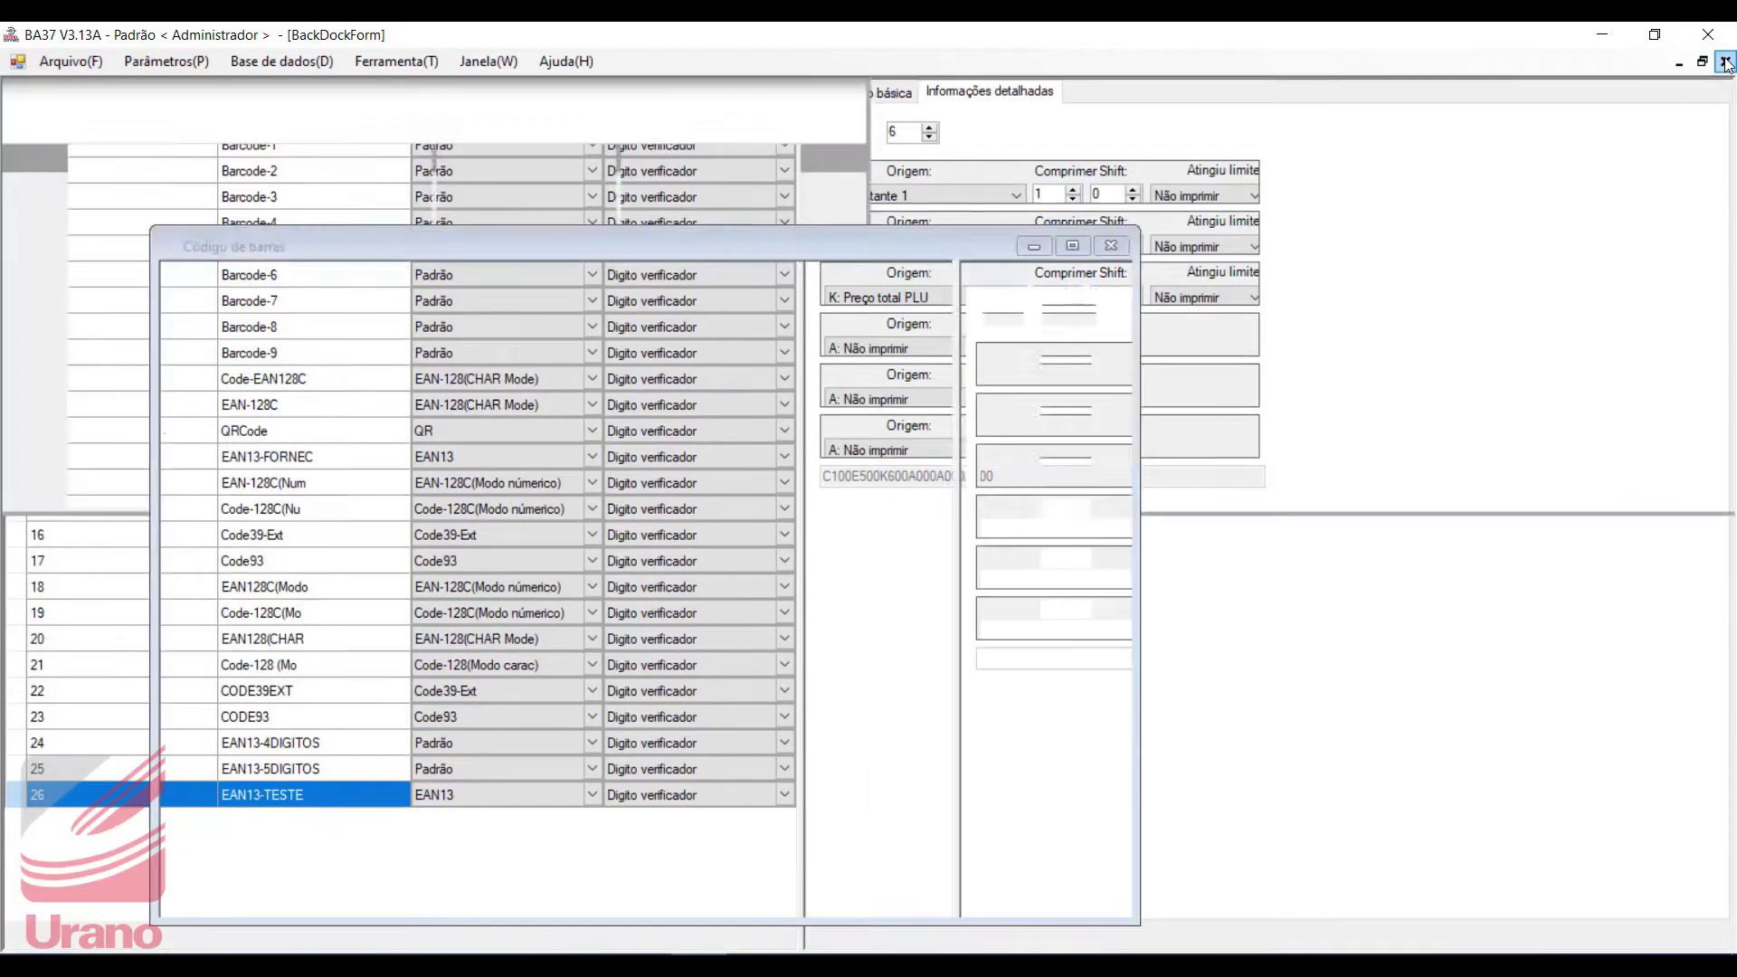
Step: Assign barcode 26 - EAN13-TESTE to the first product, ACEM kg, in the PLU database and close the product list
click(286, 64)
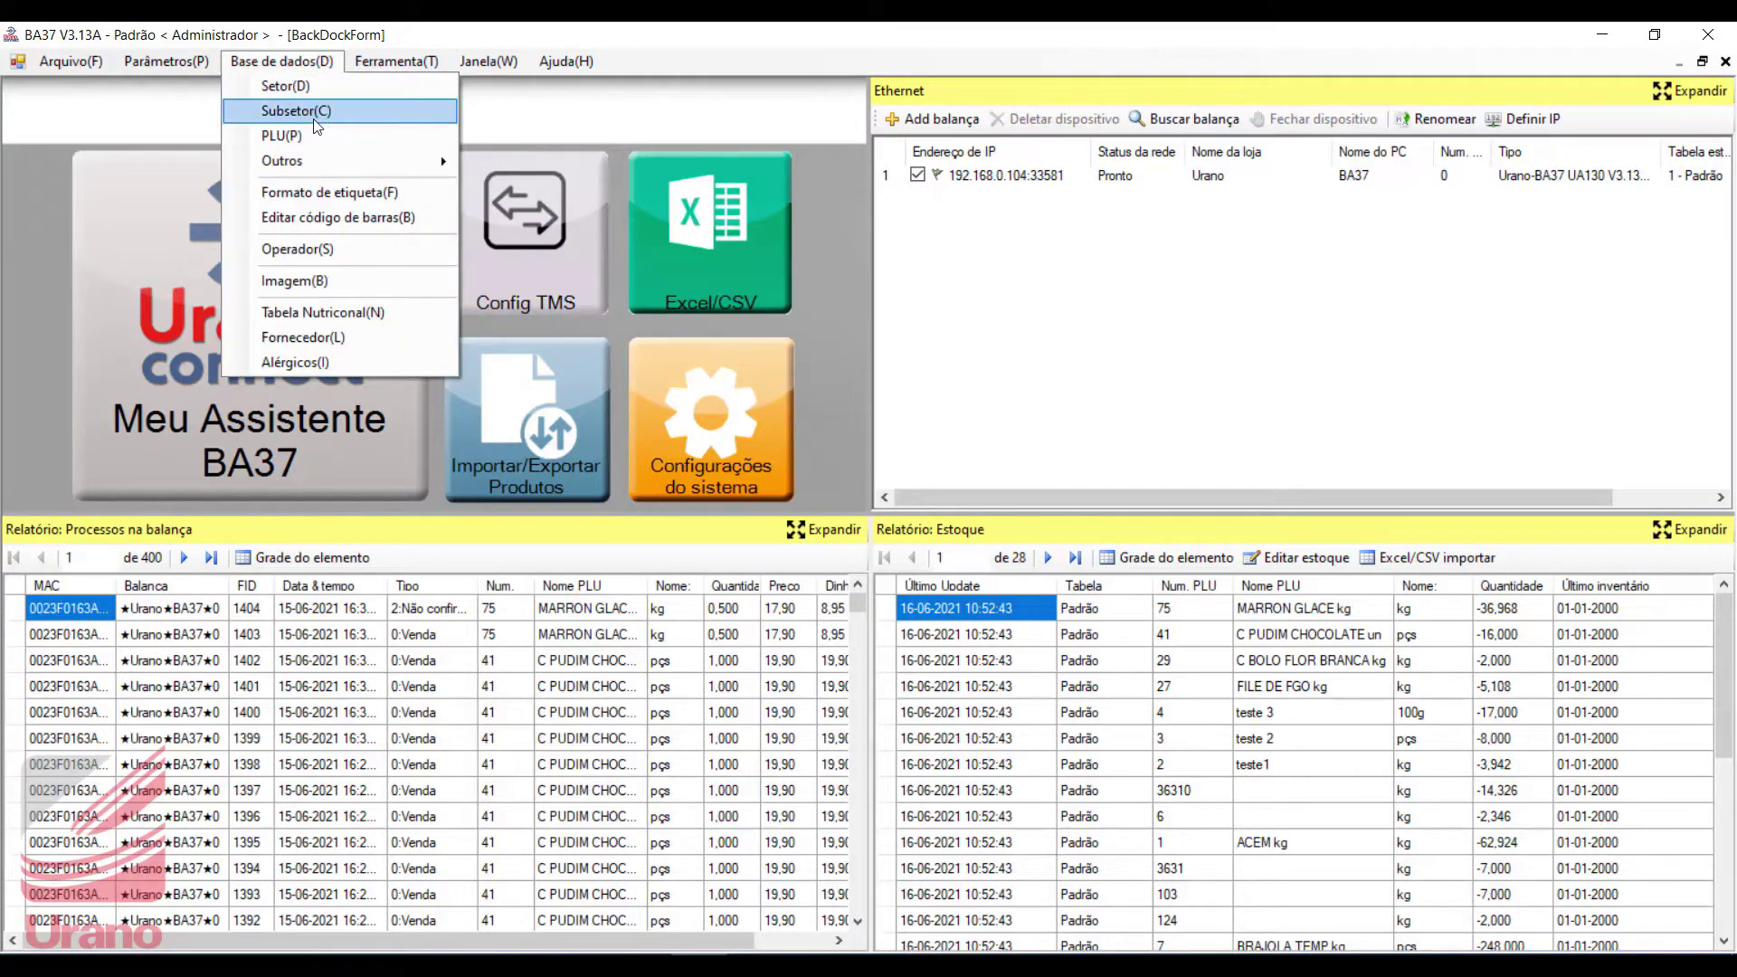
click(323, 134)
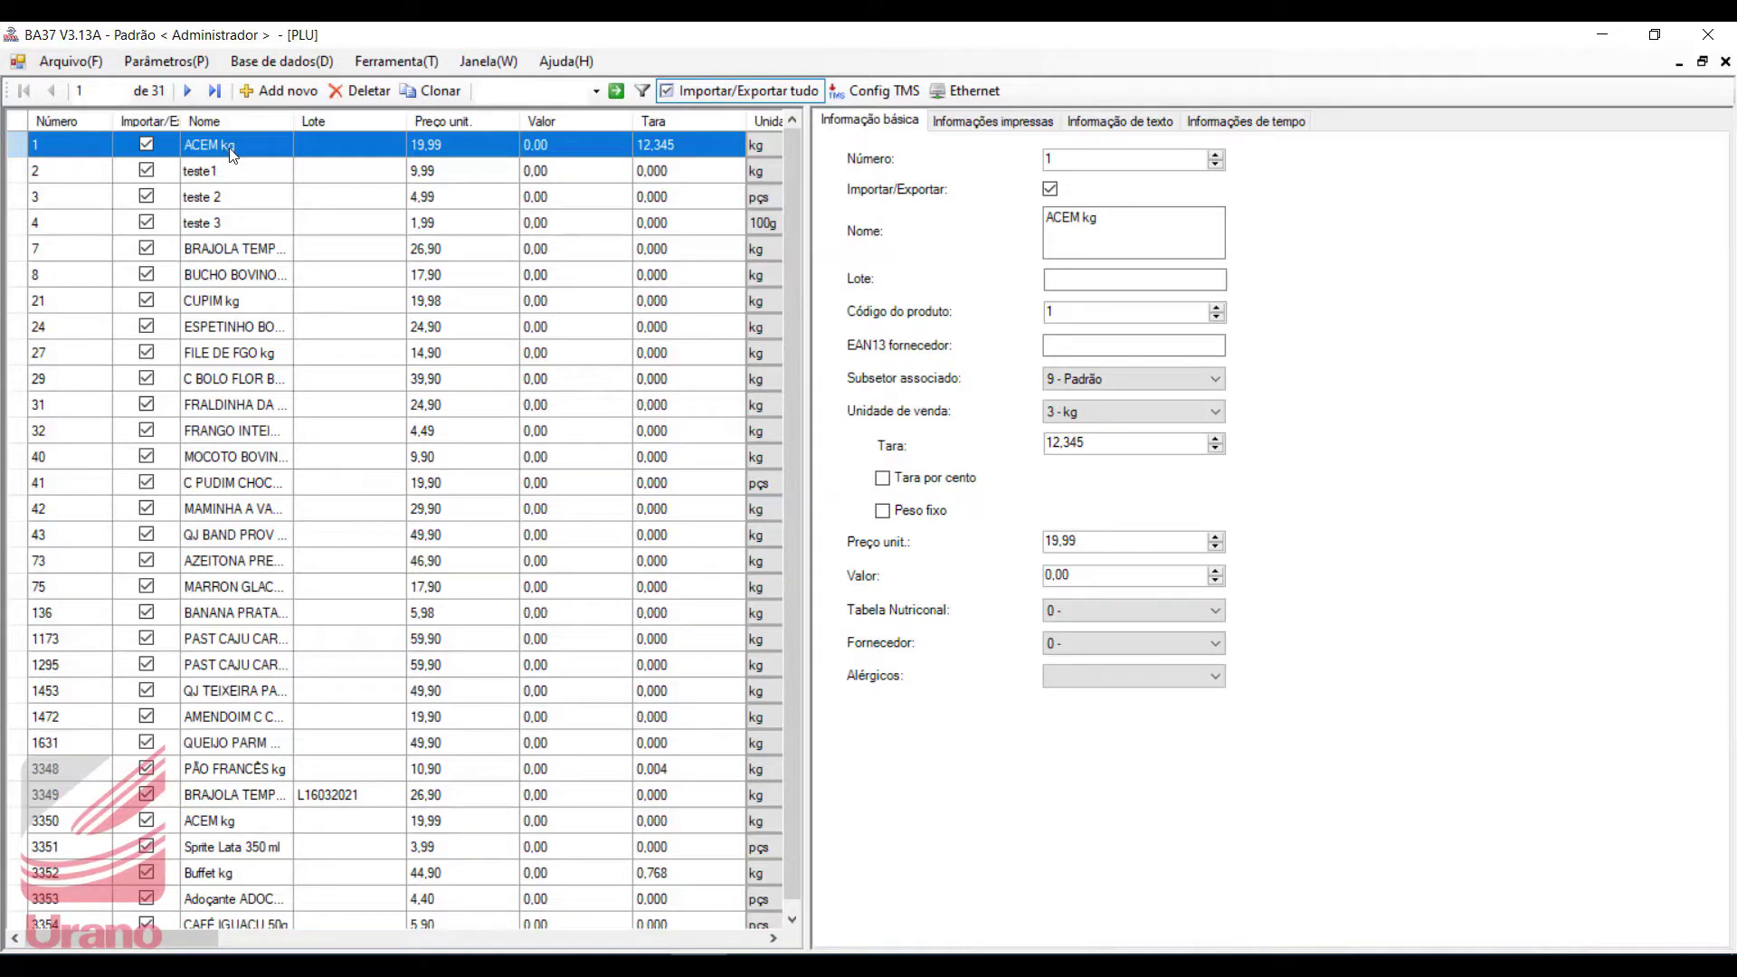
click(988, 123)
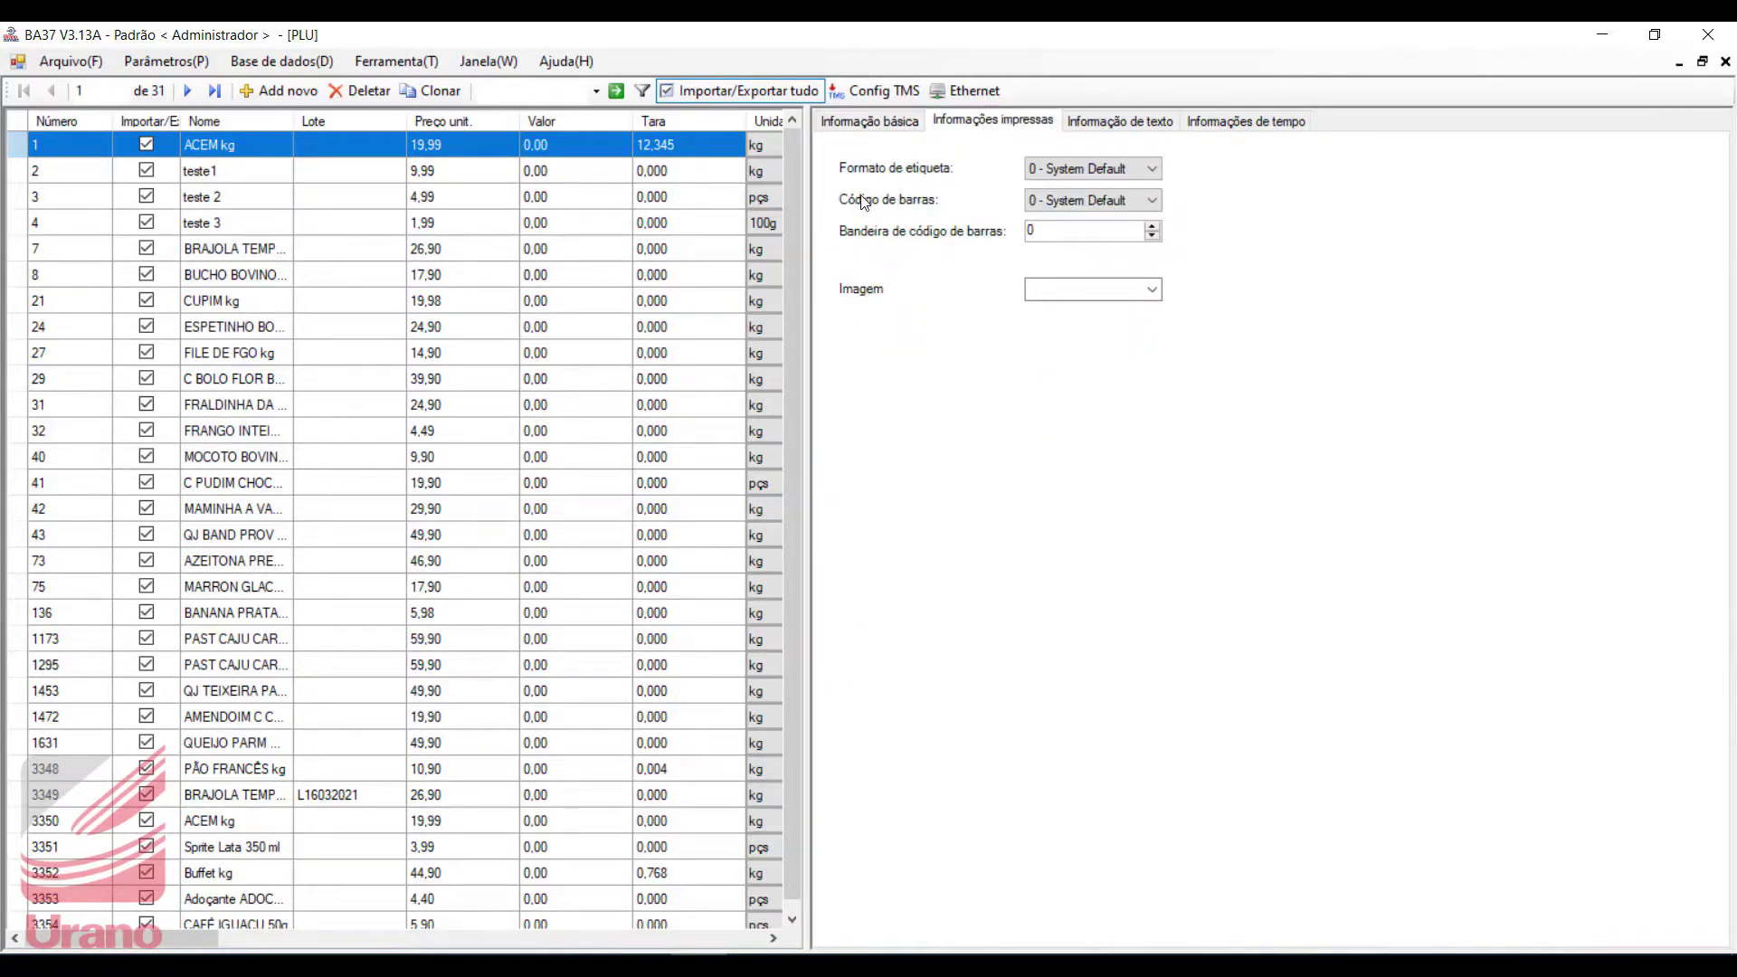
click(1153, 201)
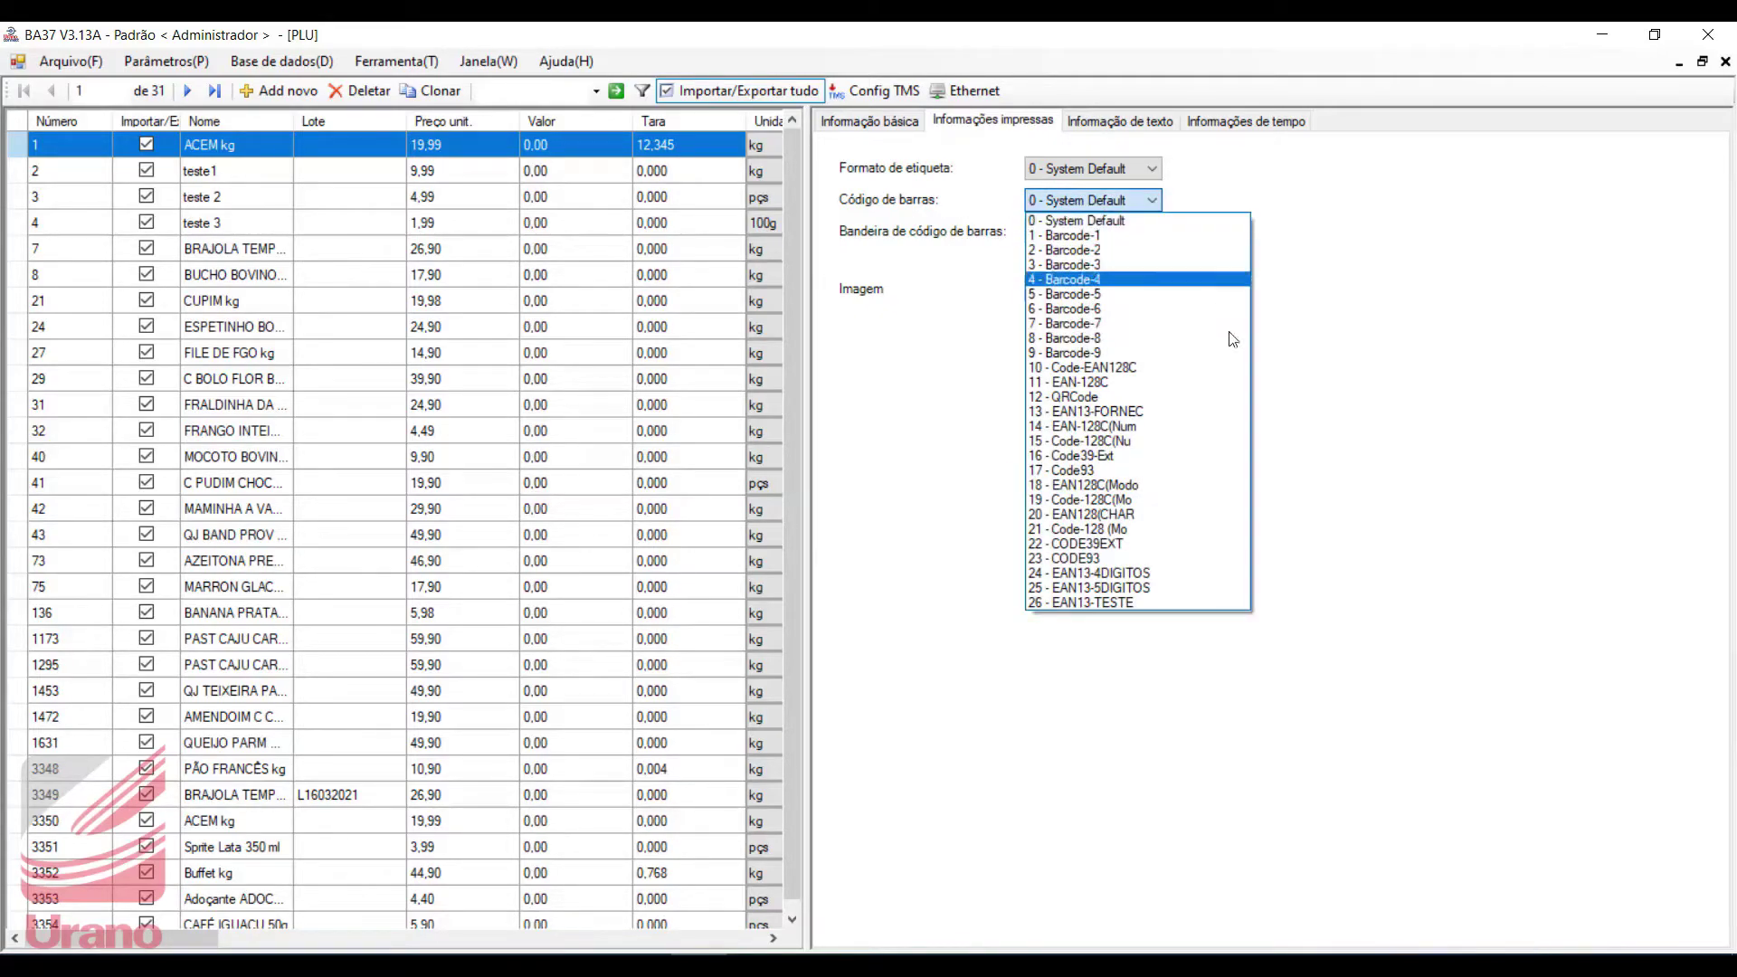
click(1077, 603)
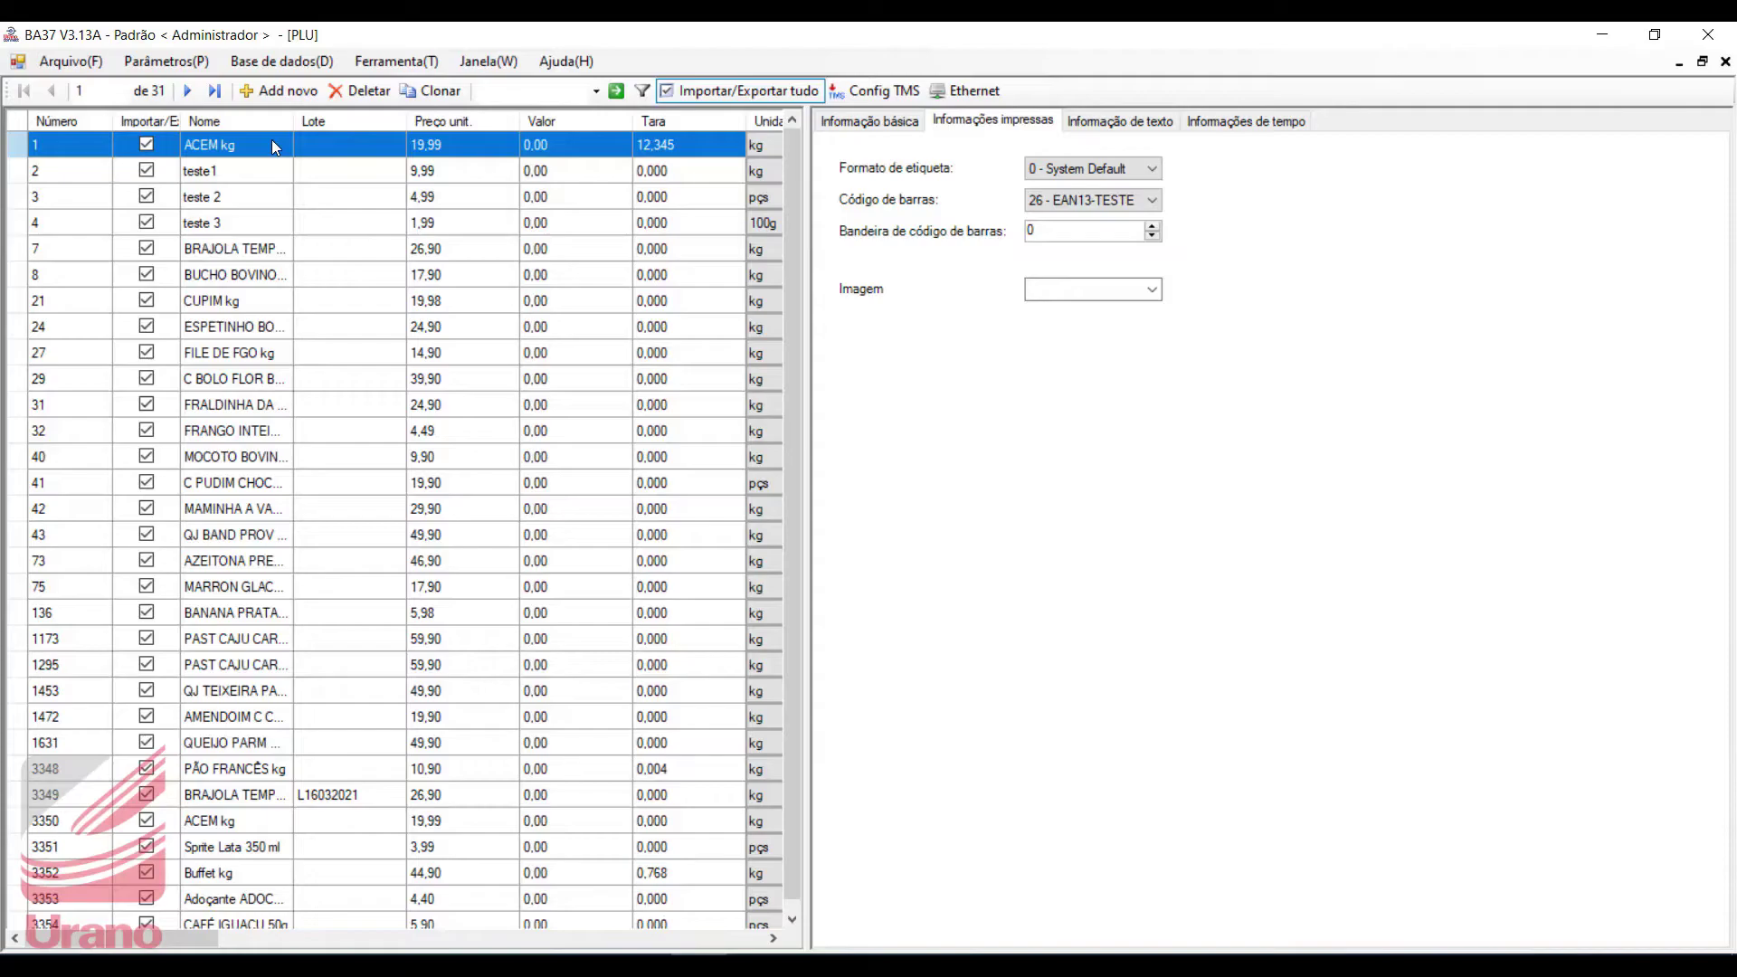
click(228, 169)
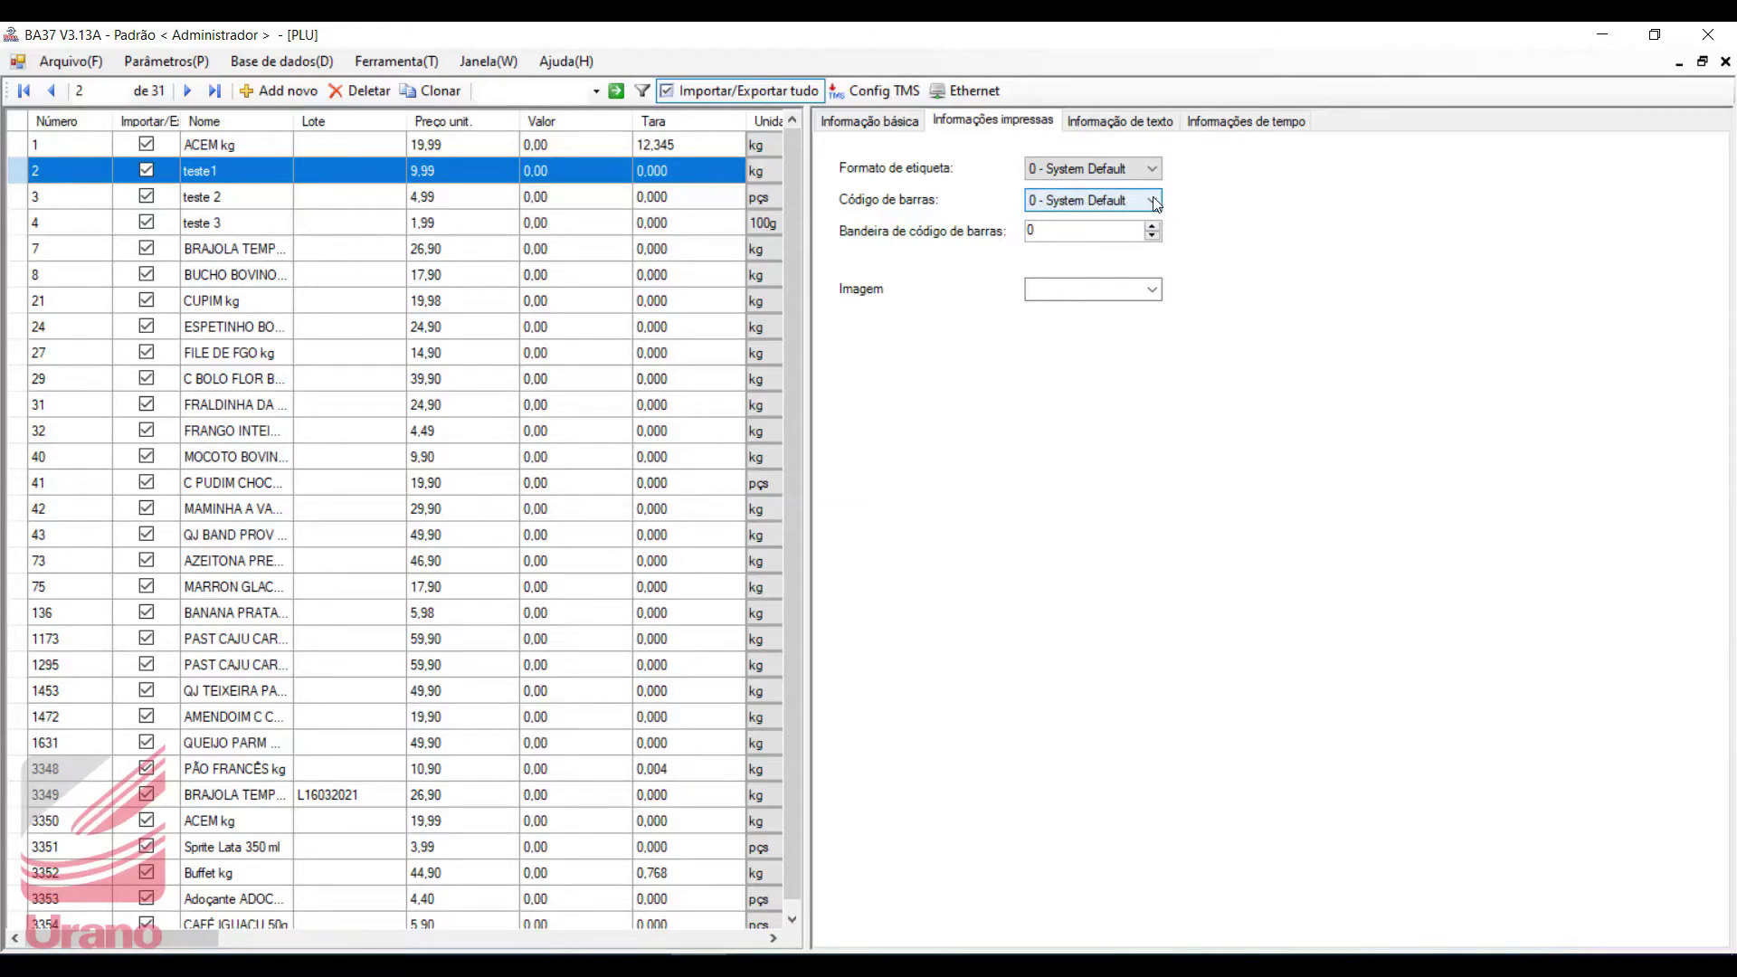
click(1725, 61)
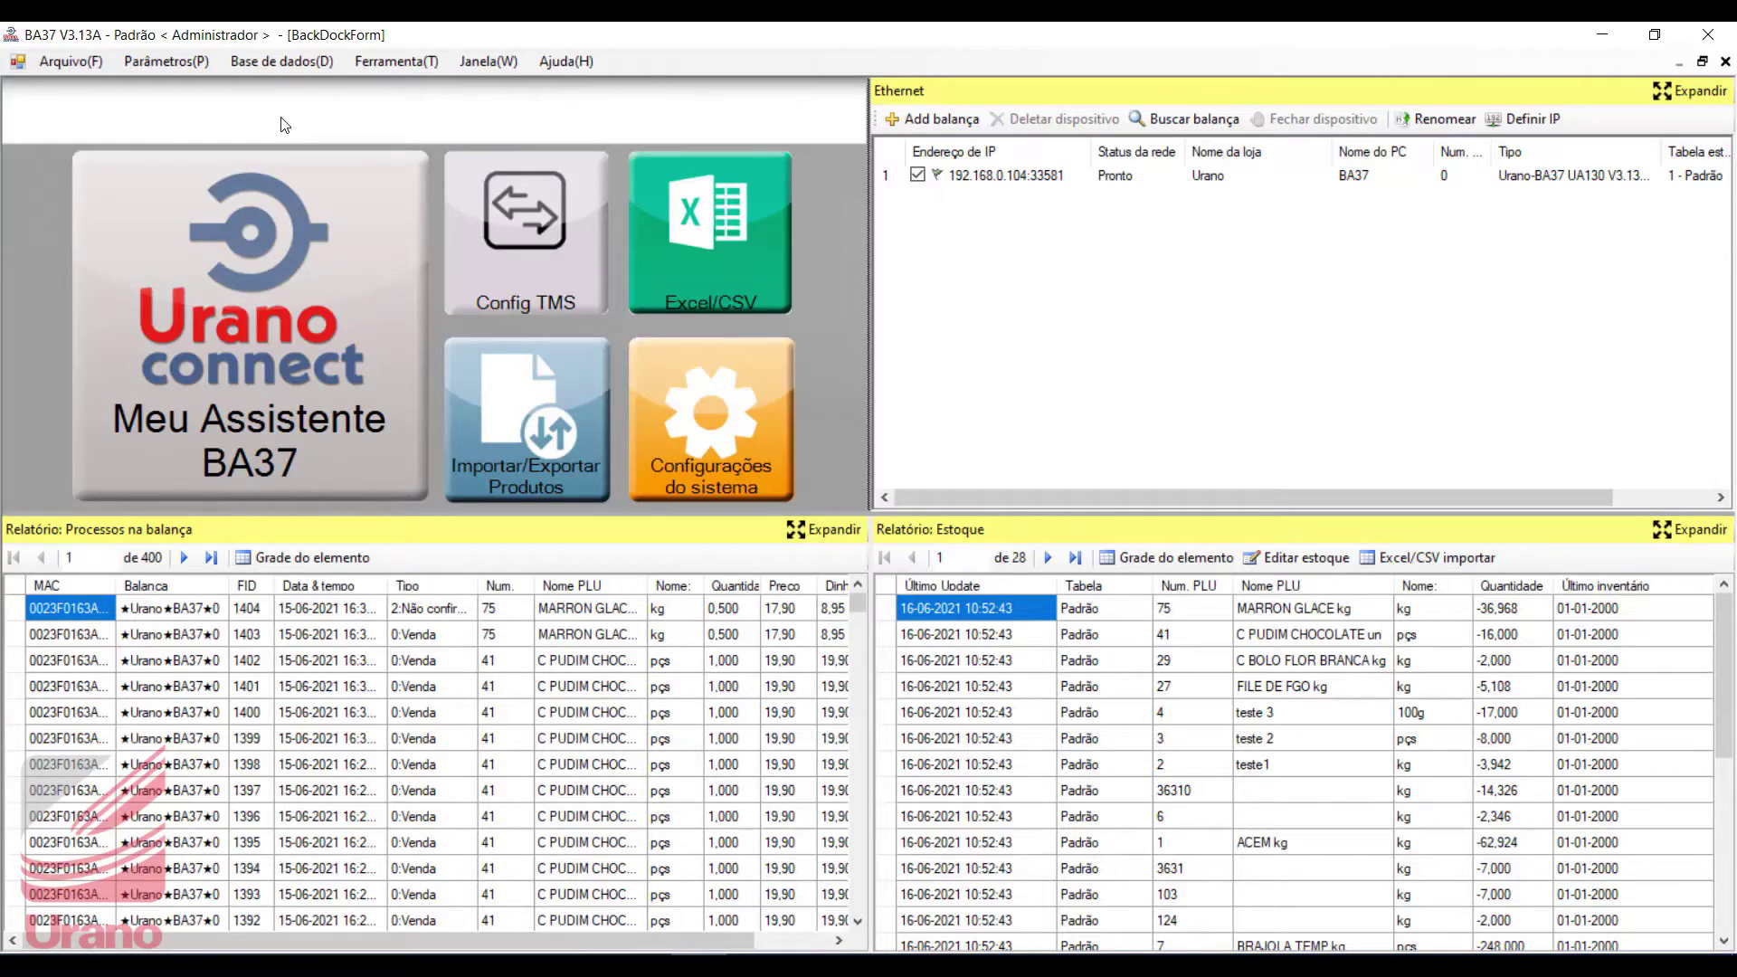
Step: In the specifications, set B1's default barcode format (parameter 1) to 26, enable its import/export and close the list
click(186, 57)
click(219, 85)
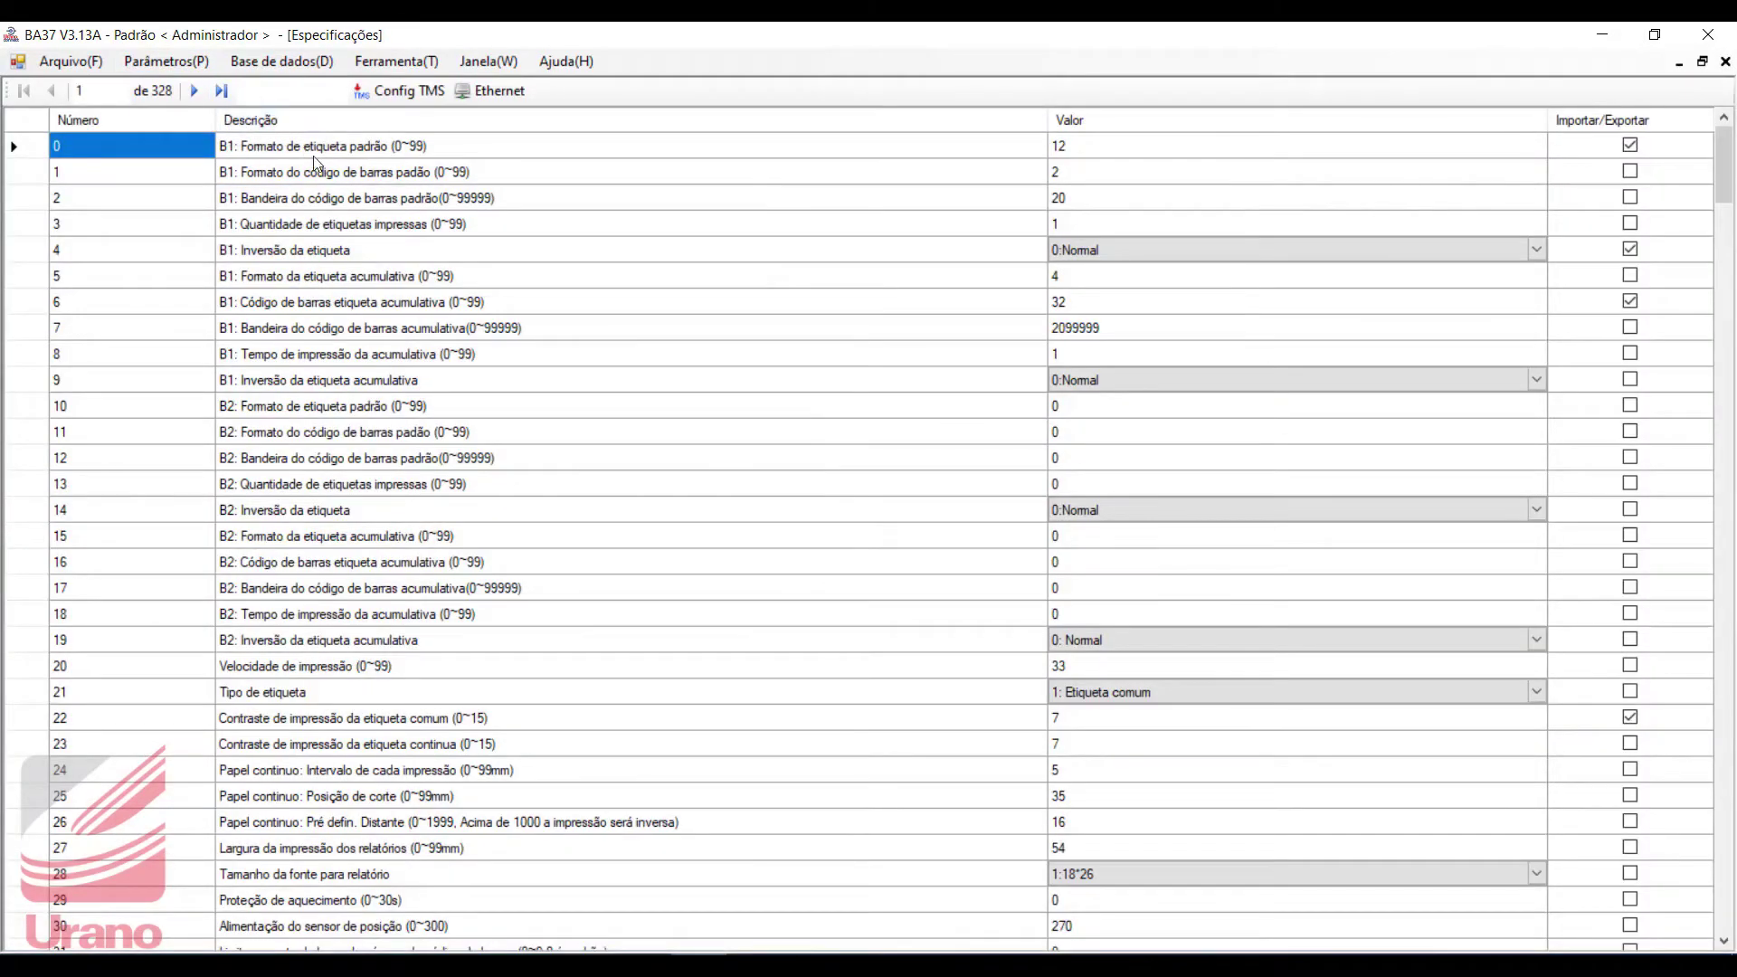
click(83, 176)
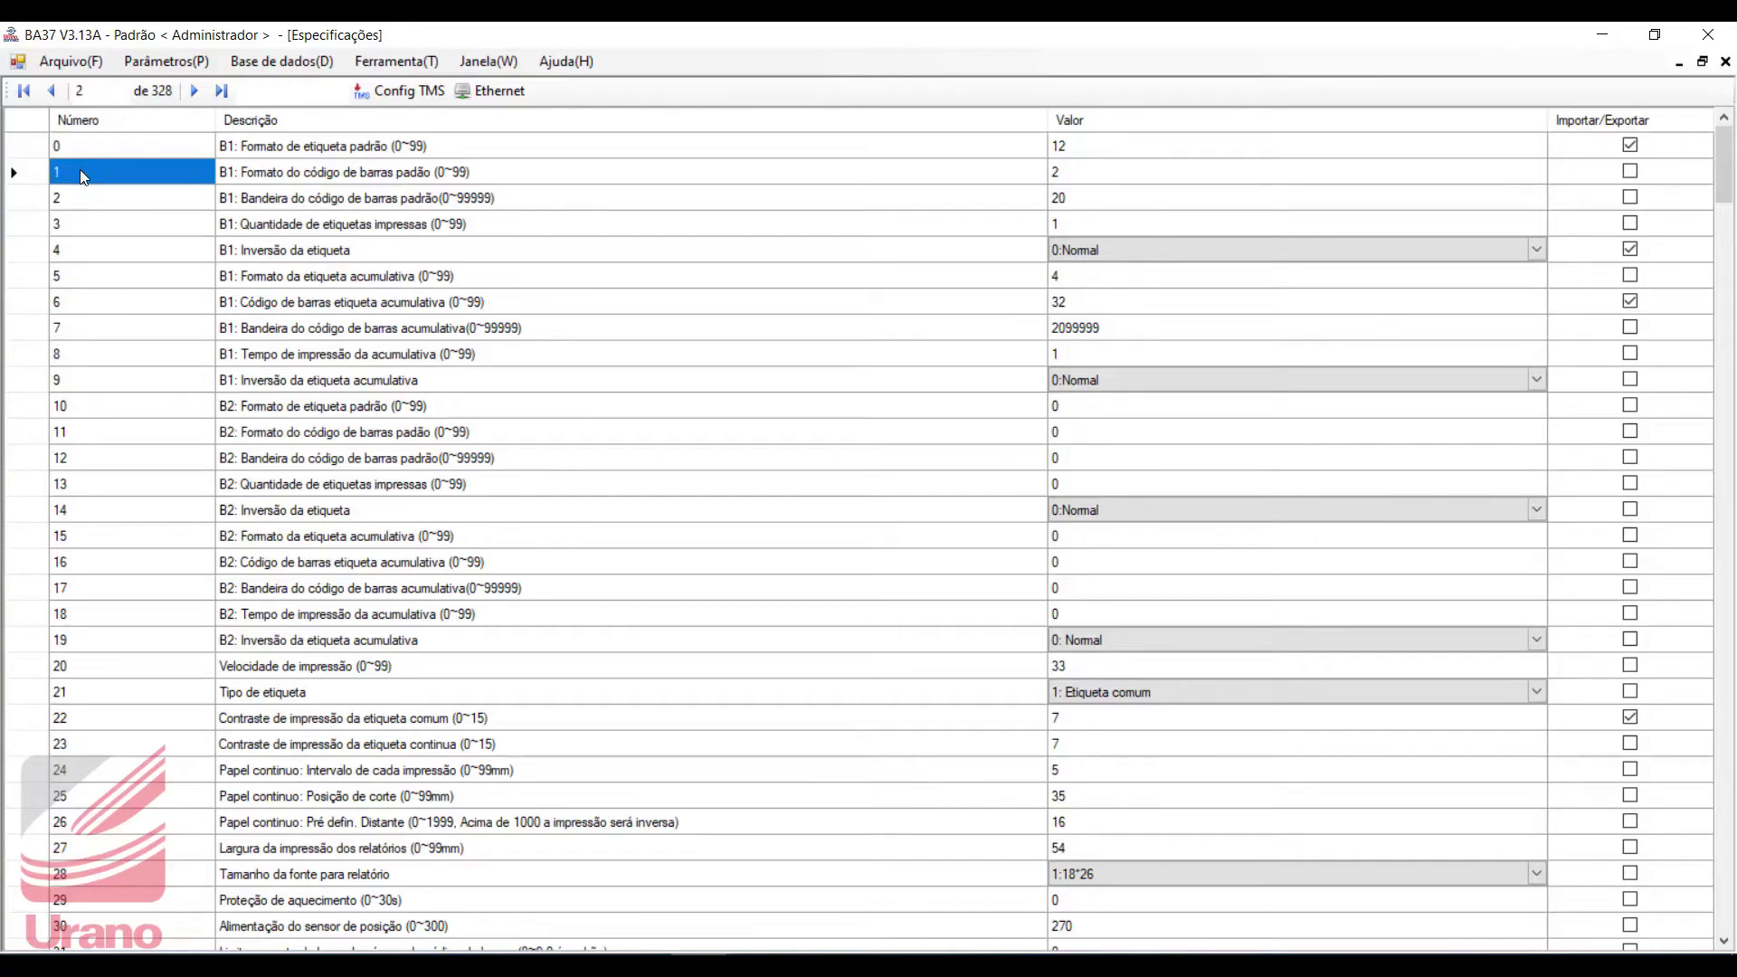
click(1088, 177)
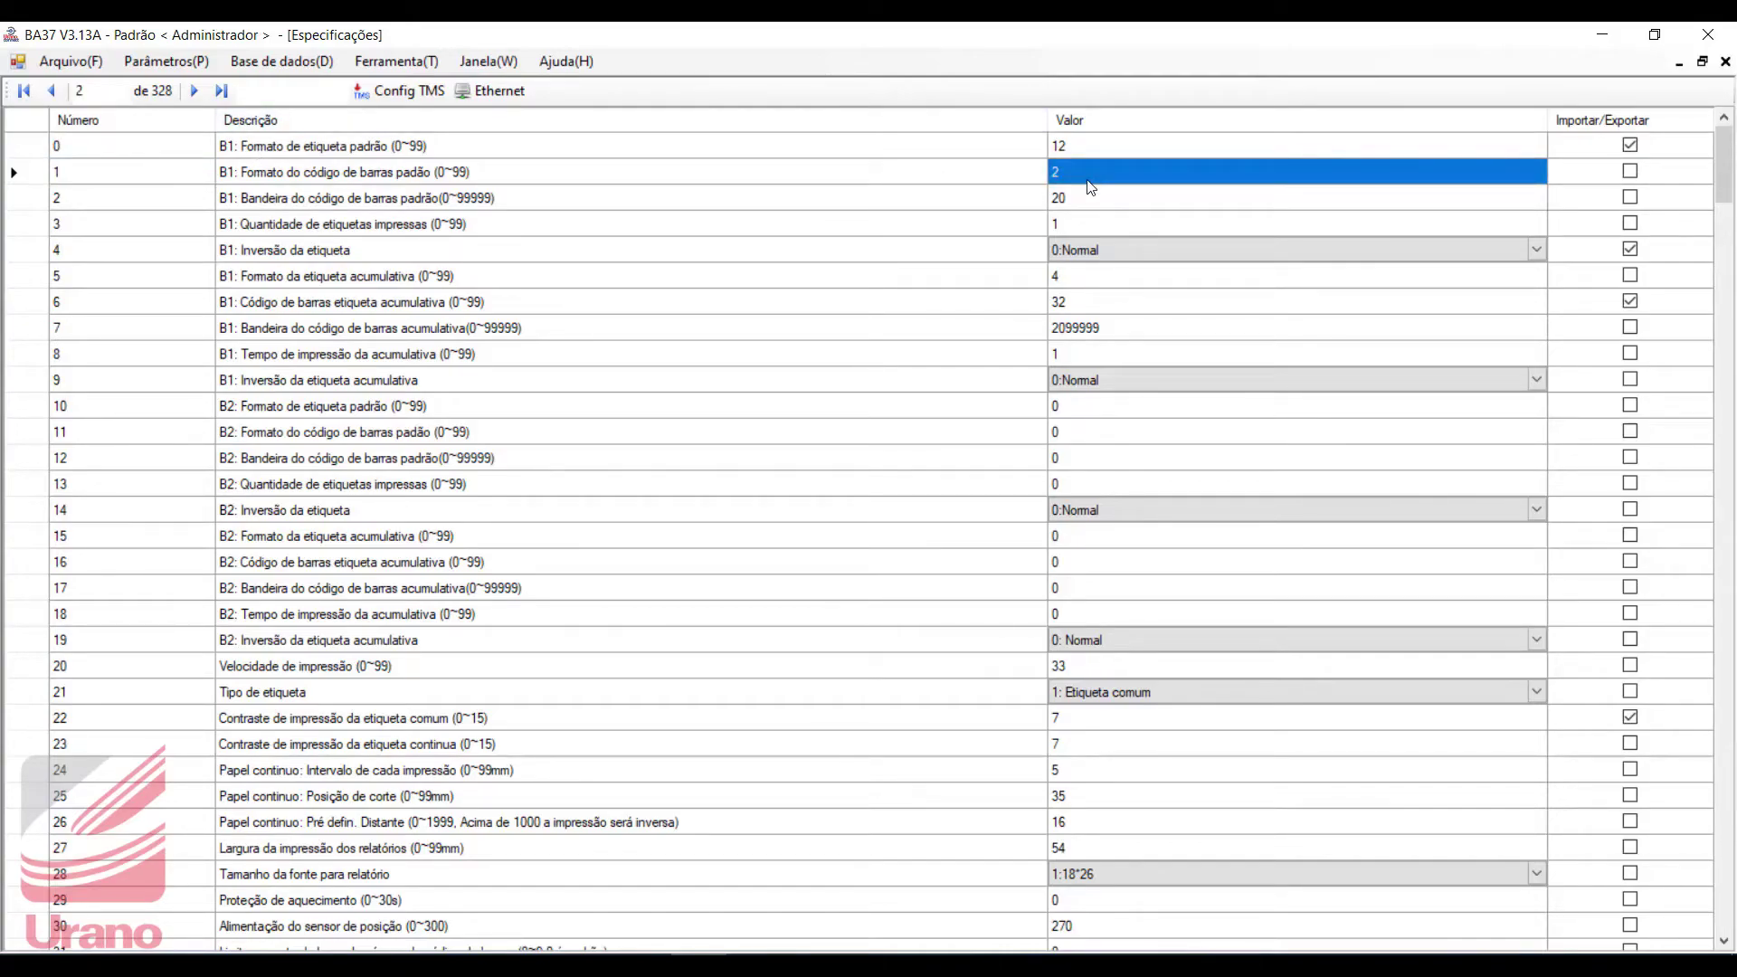
text(26)
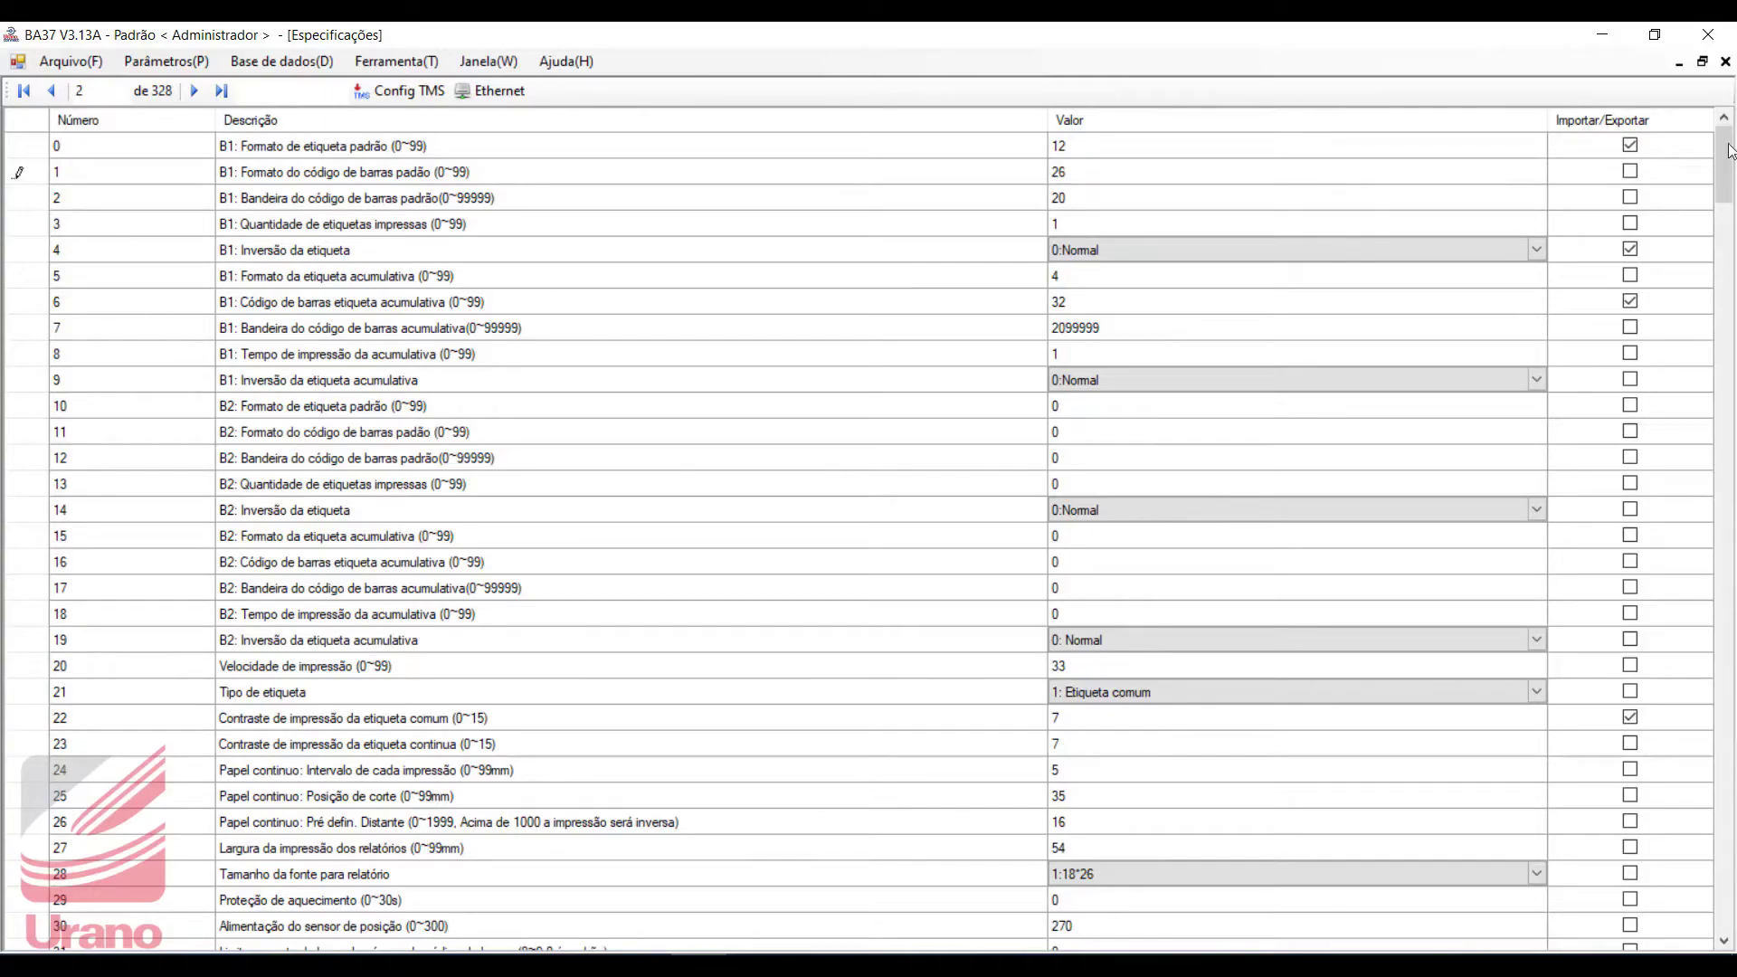
click(1632, 172)
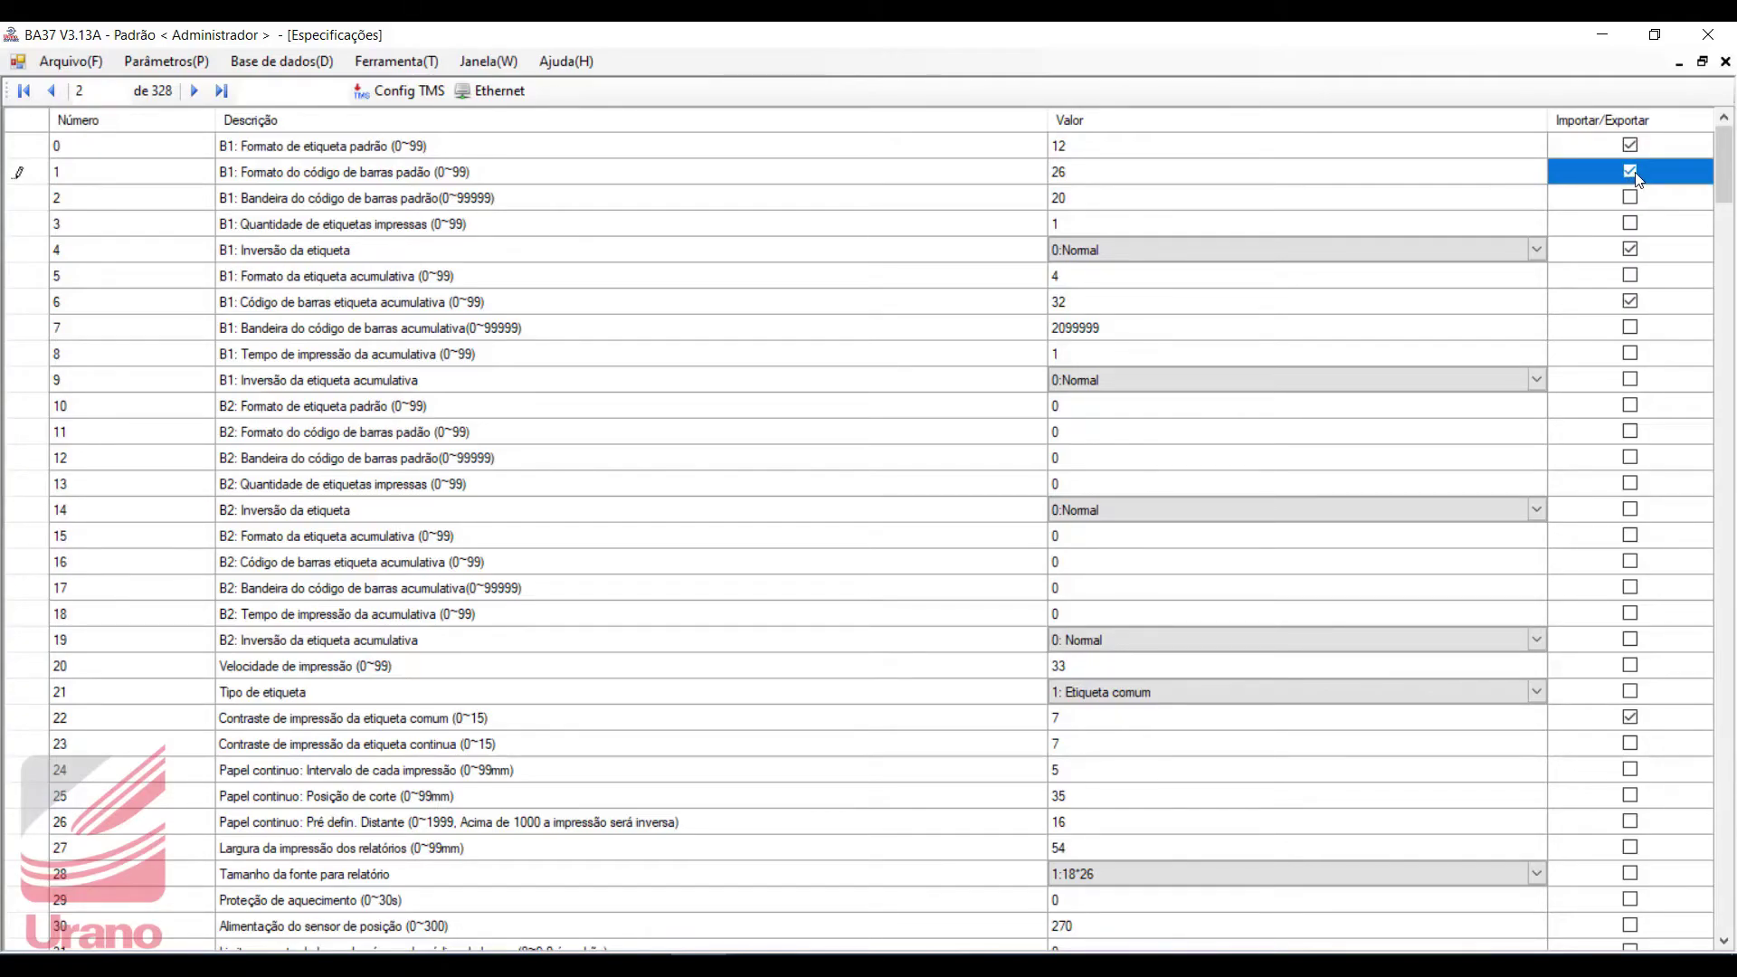
click(1726, 61)
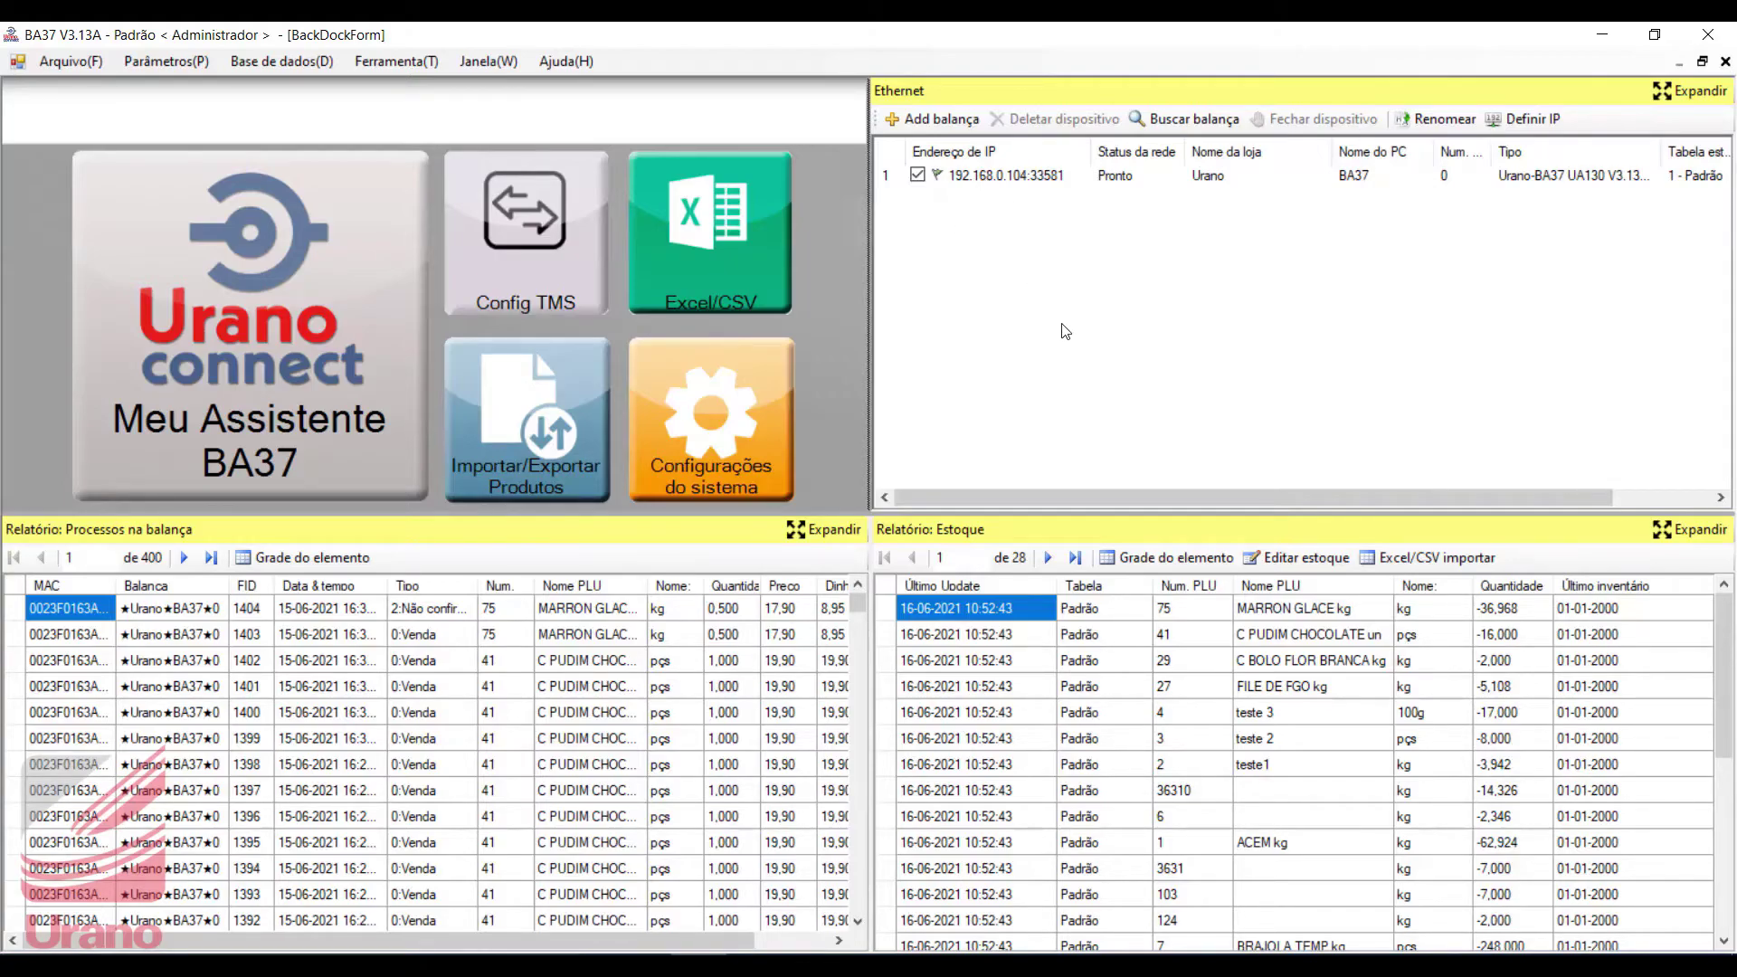
Step: Add Código de barras and Especificações to the connected BA37 scale's transfer data, run the download to the scale and check the log
click(1024, 180)
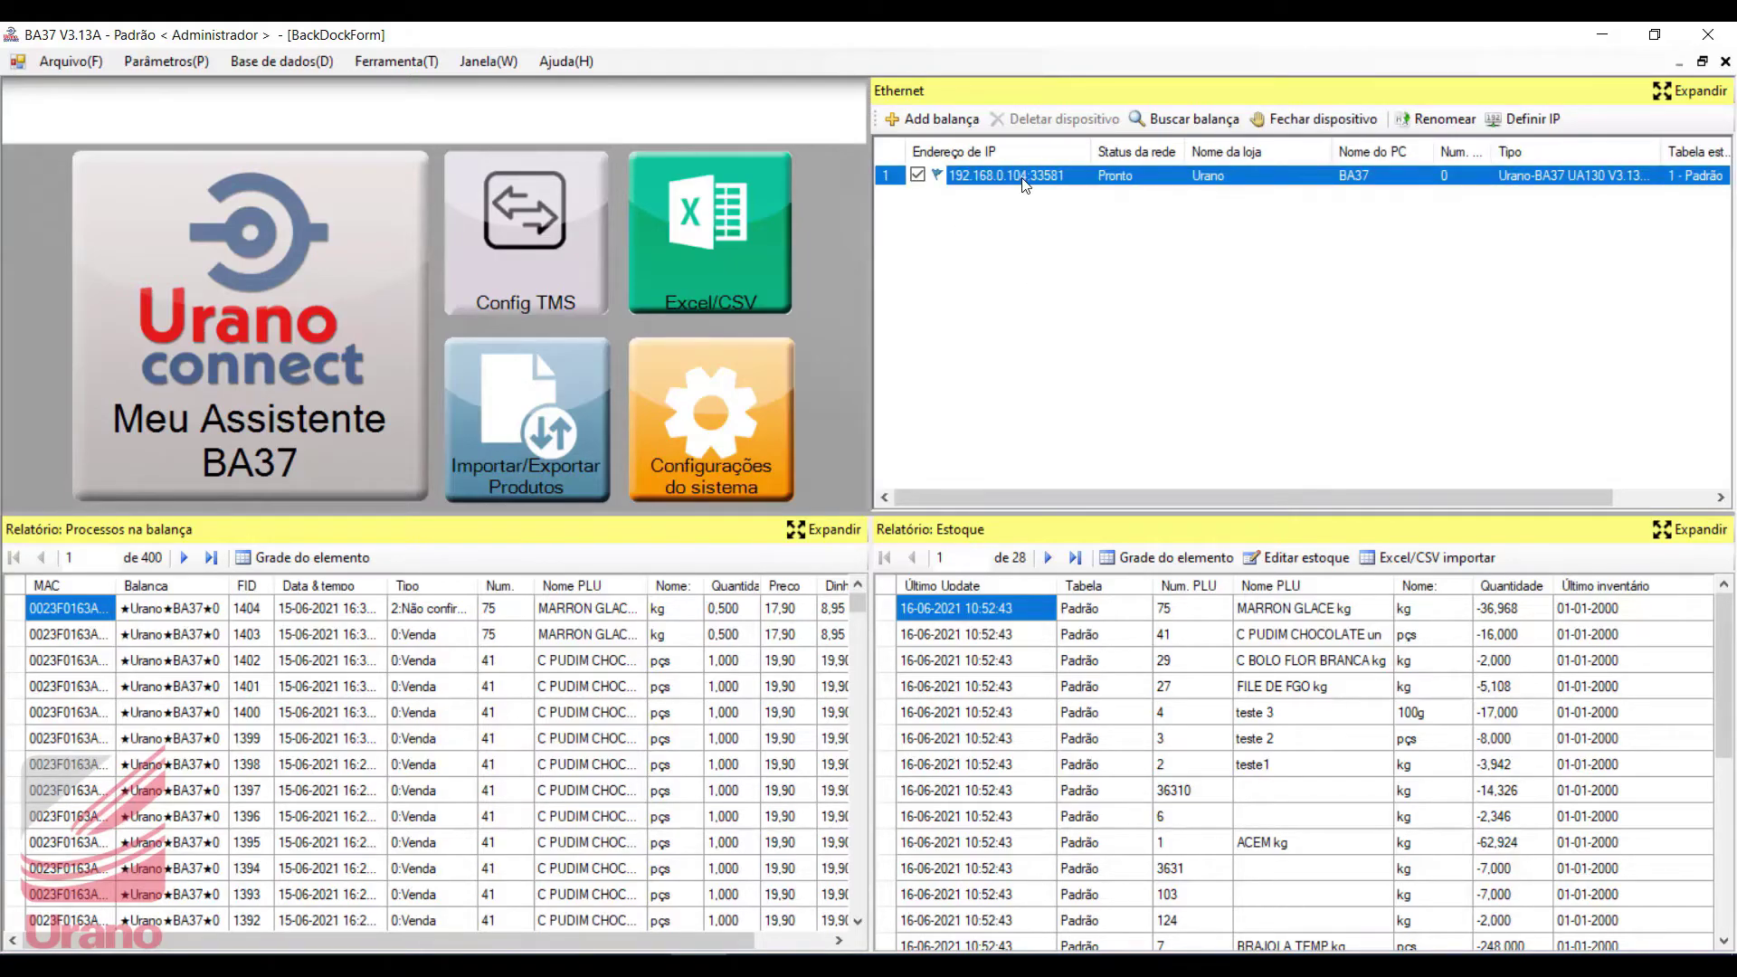
click(1710, 91)
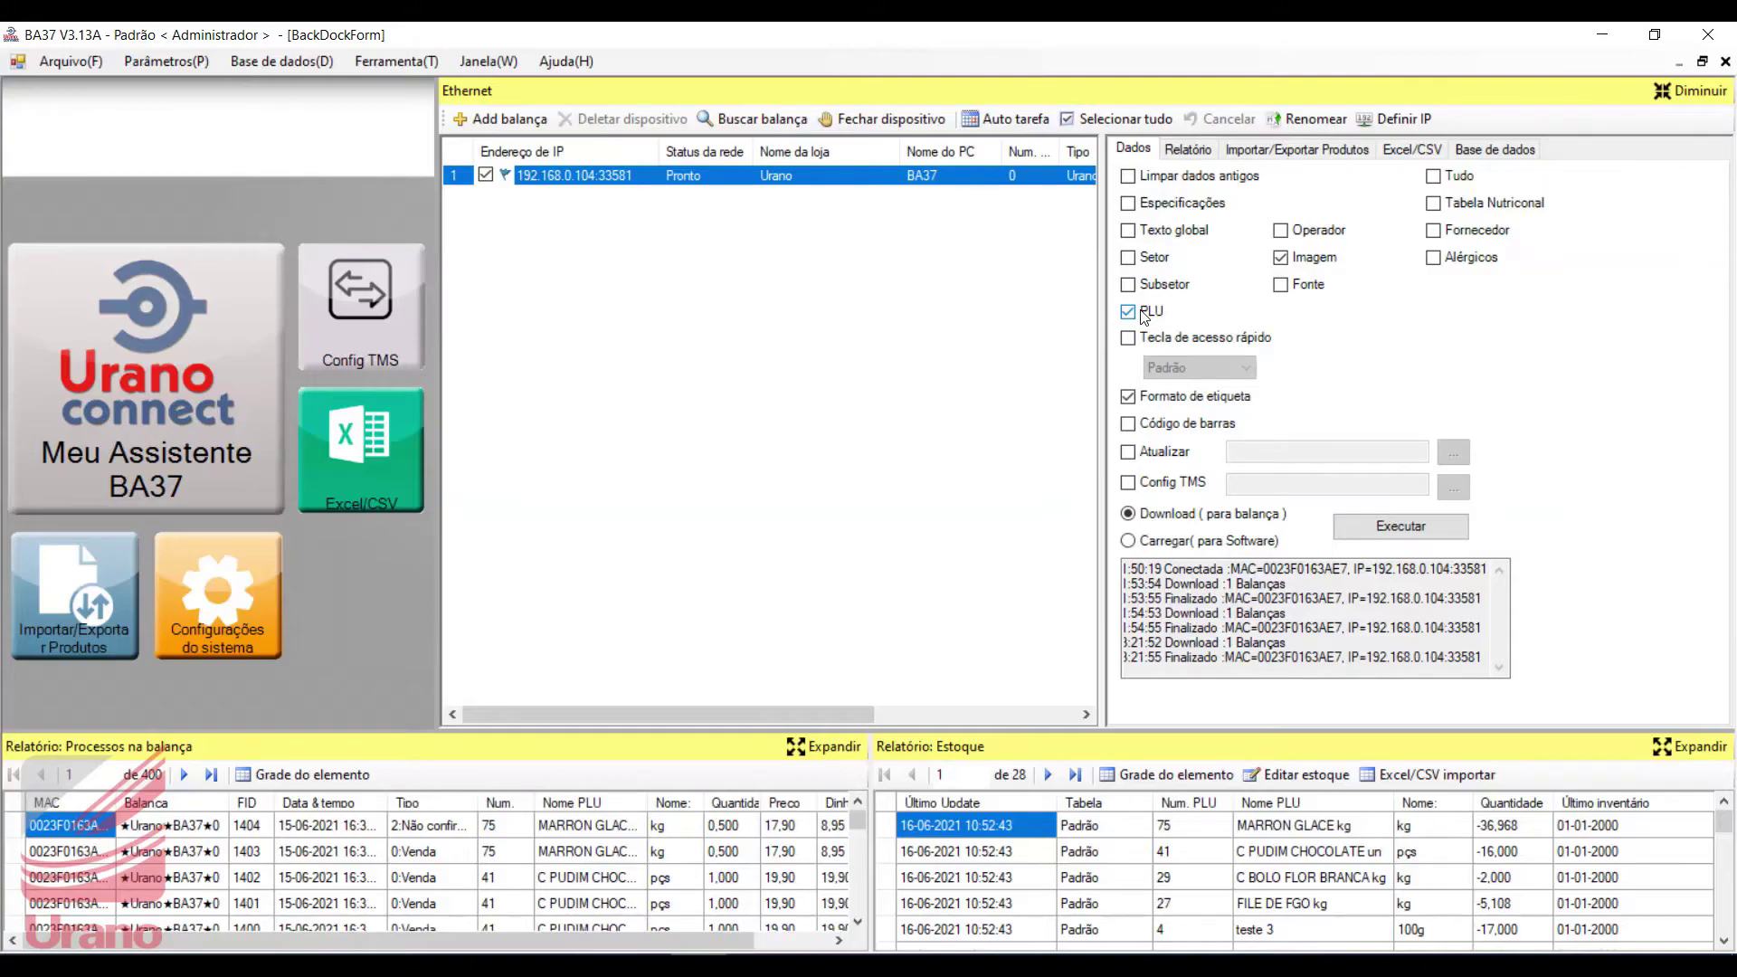
click(1129, 425)
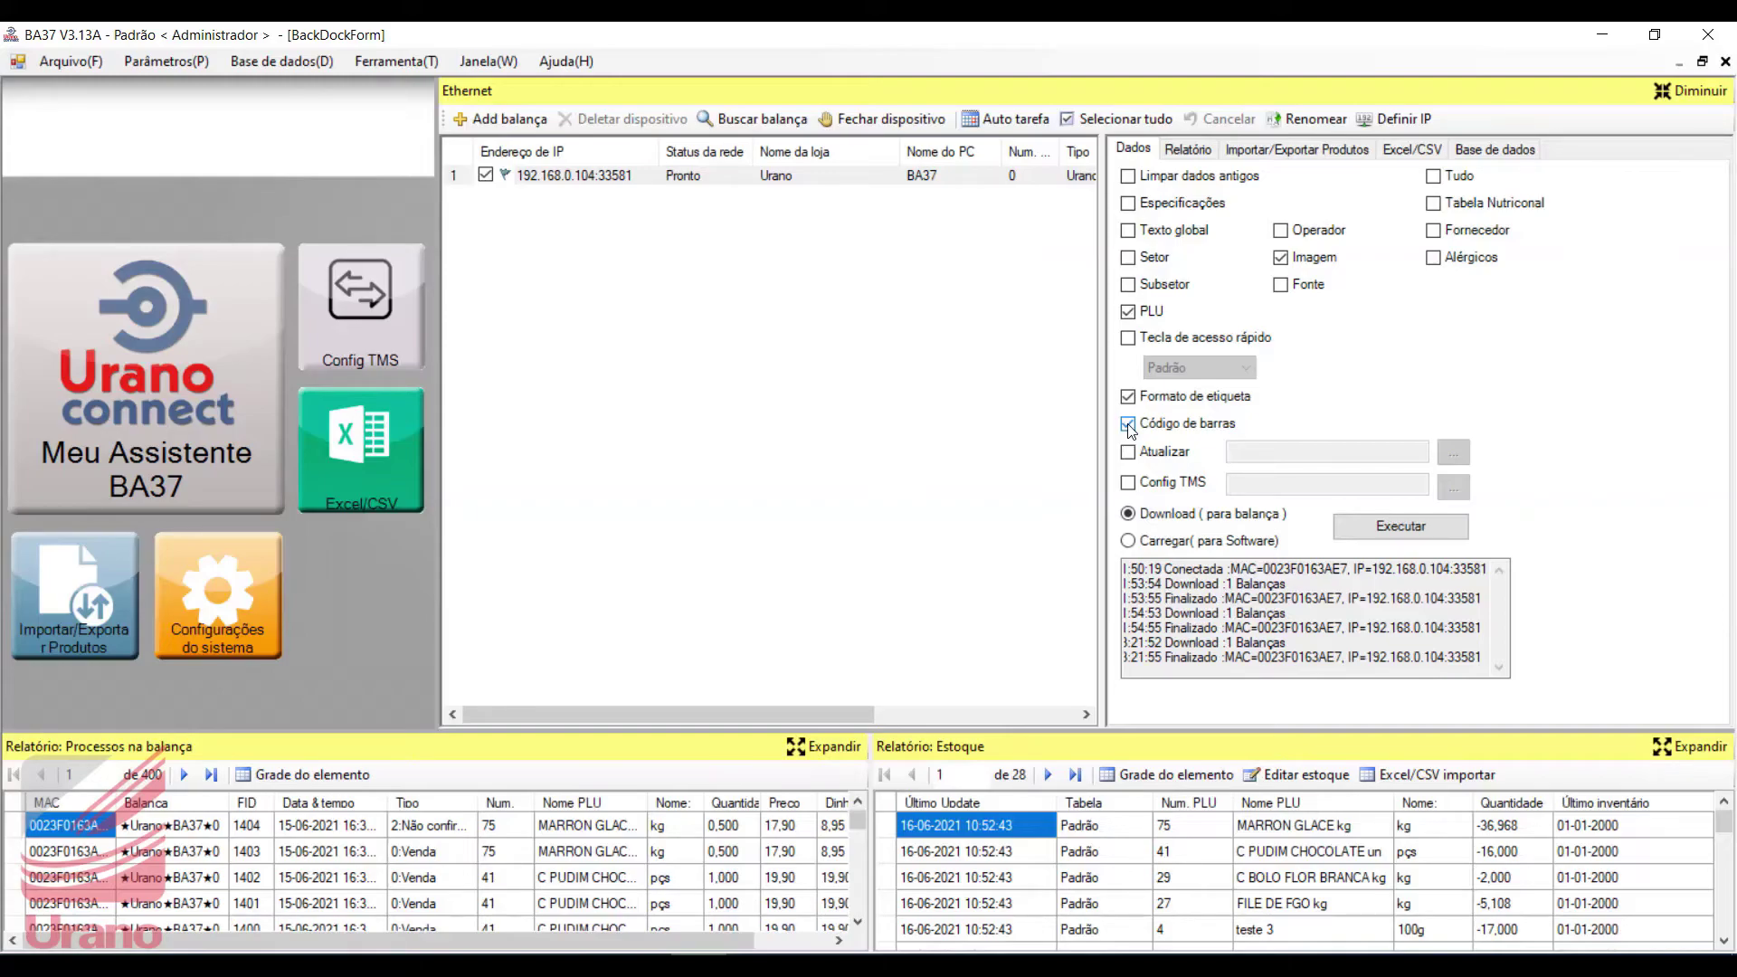
click(1129, 203)
click(1442, 538)
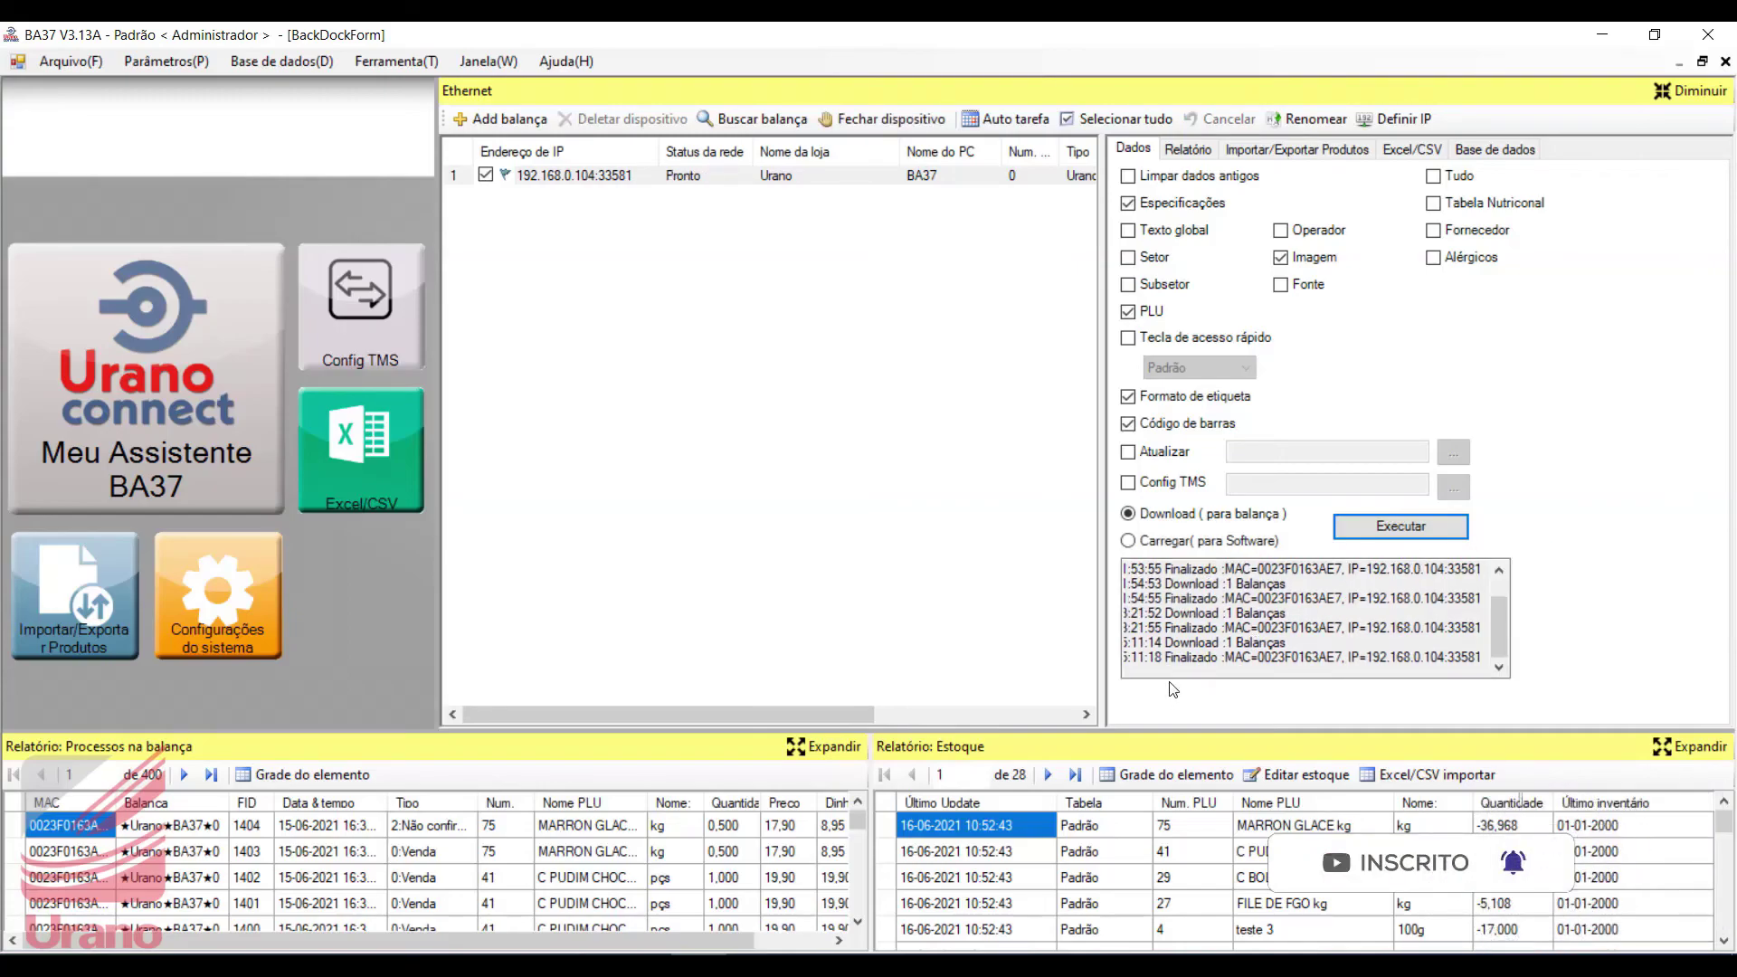
drag(1167, 662, 1218, 662)
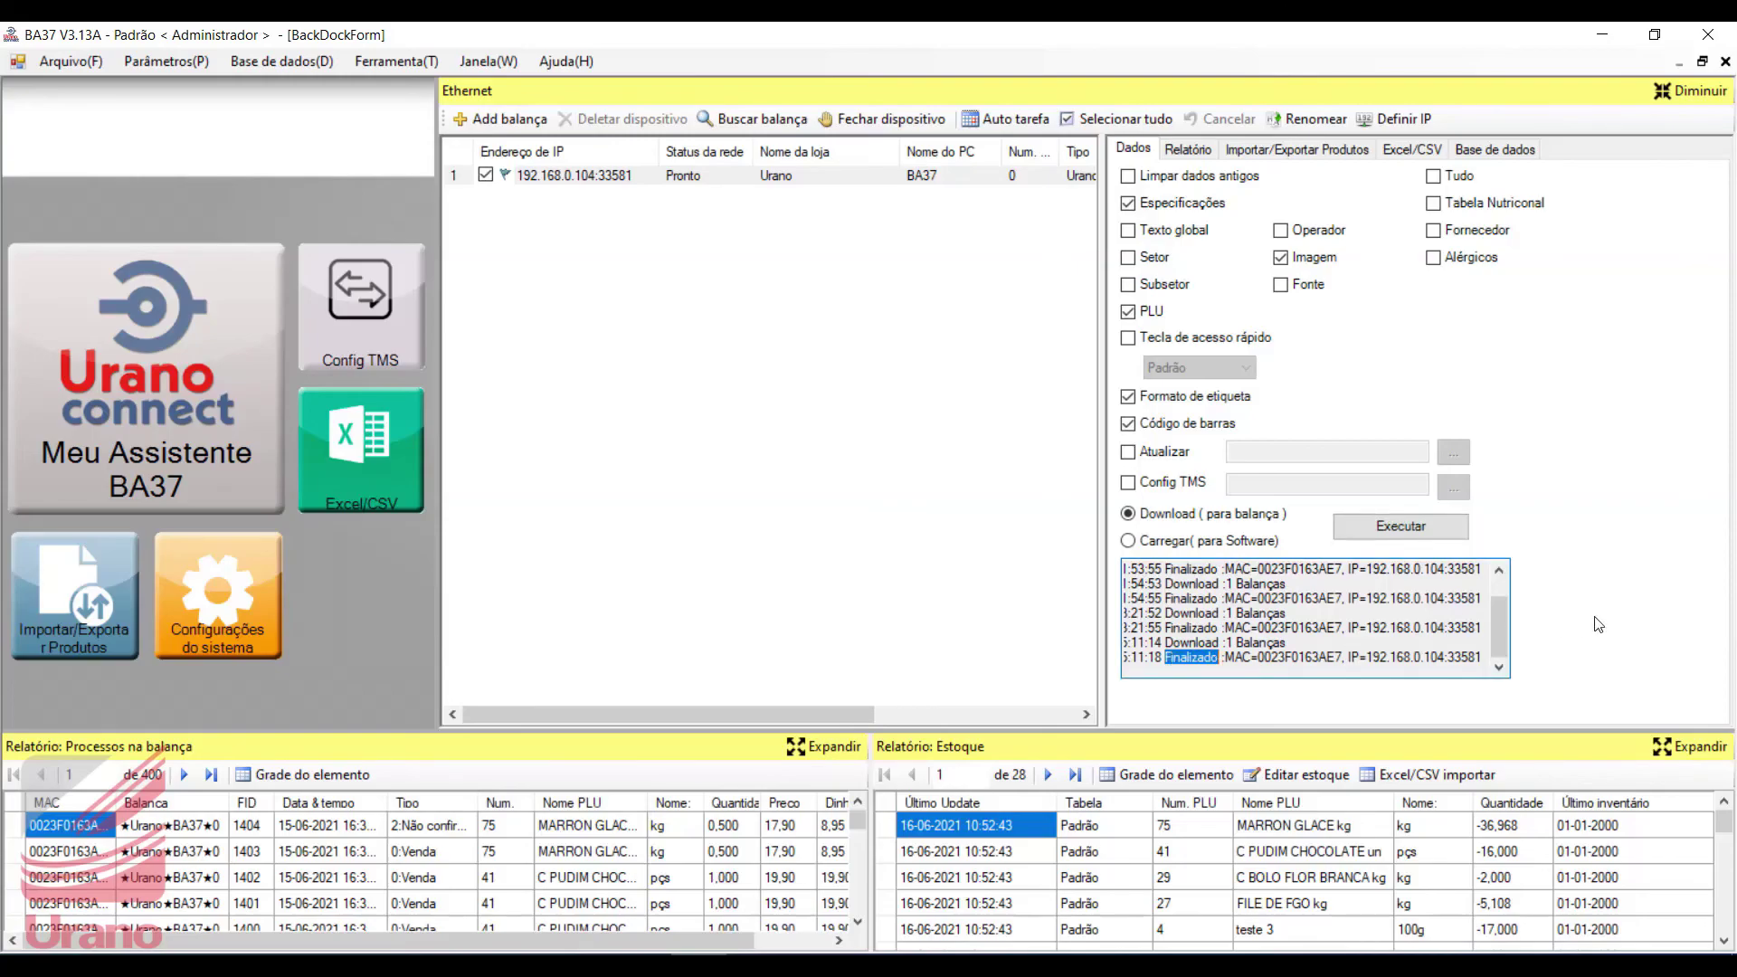